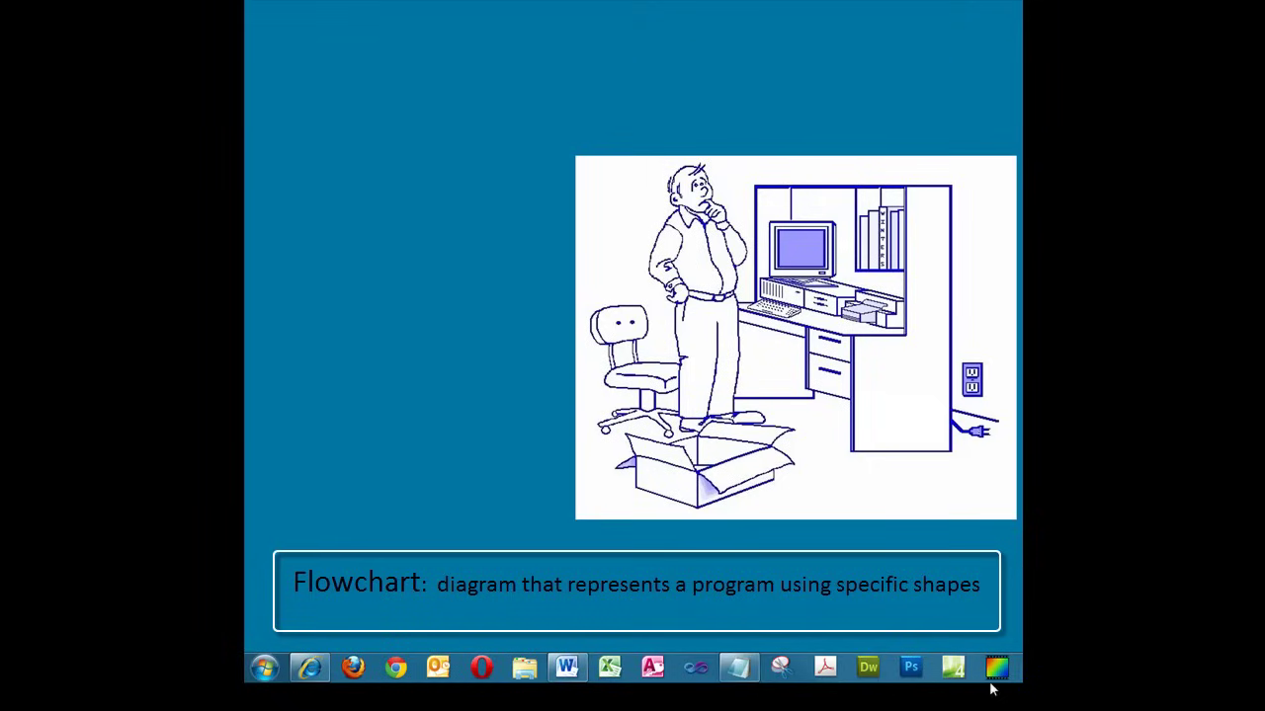
# Step: Draw a Flowchart: Terminator near the page top with a white style and black outline
pyautogui.click(566, 668)
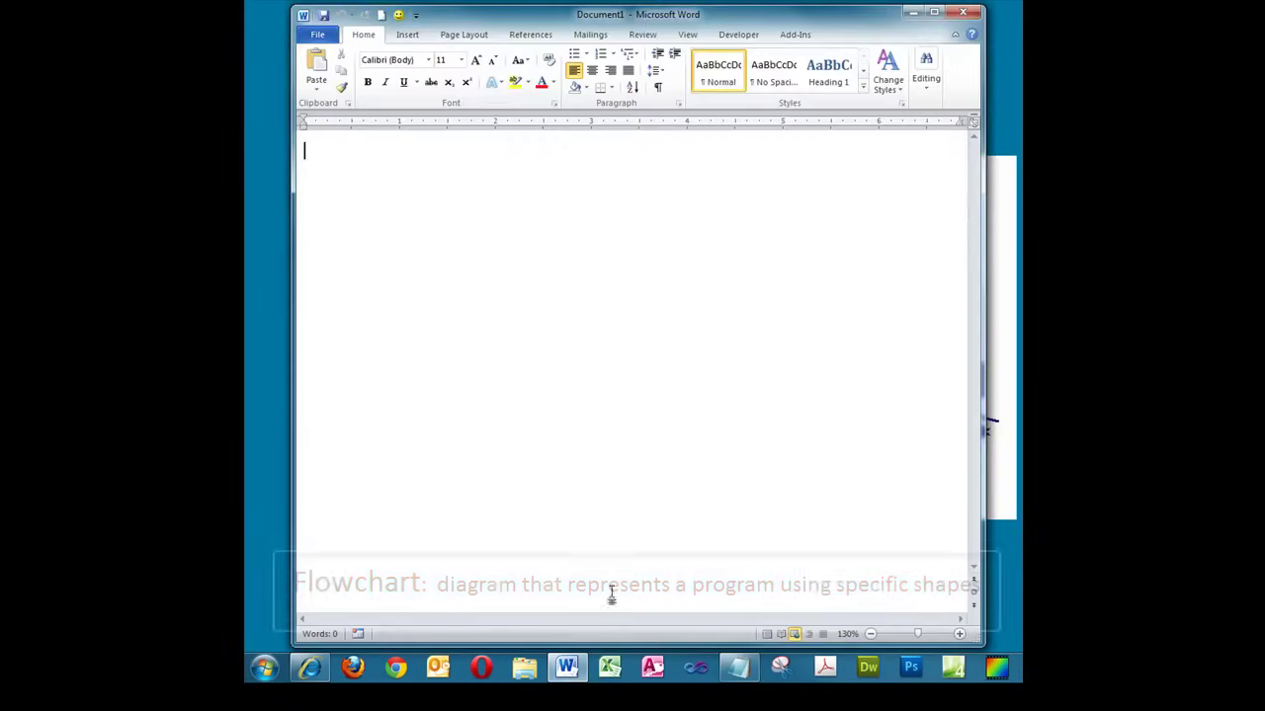
pyautogui.click(407, 35)
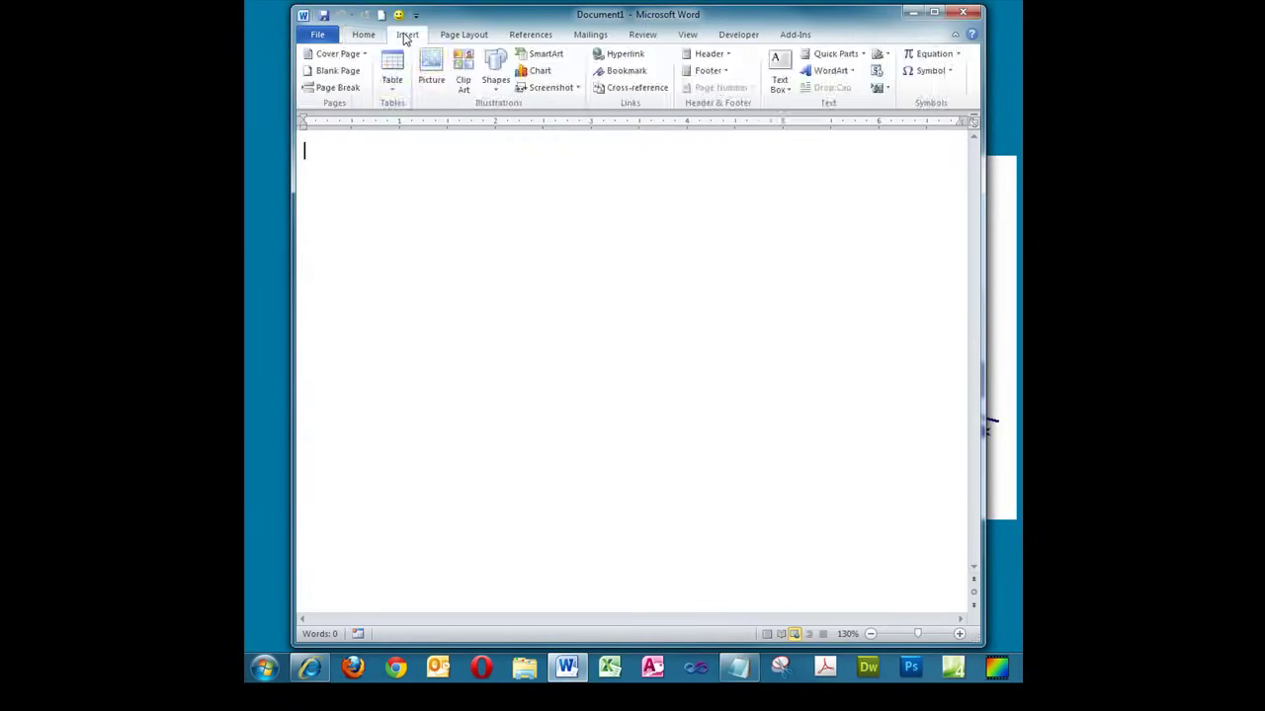
pyautogui.click(495, 75)
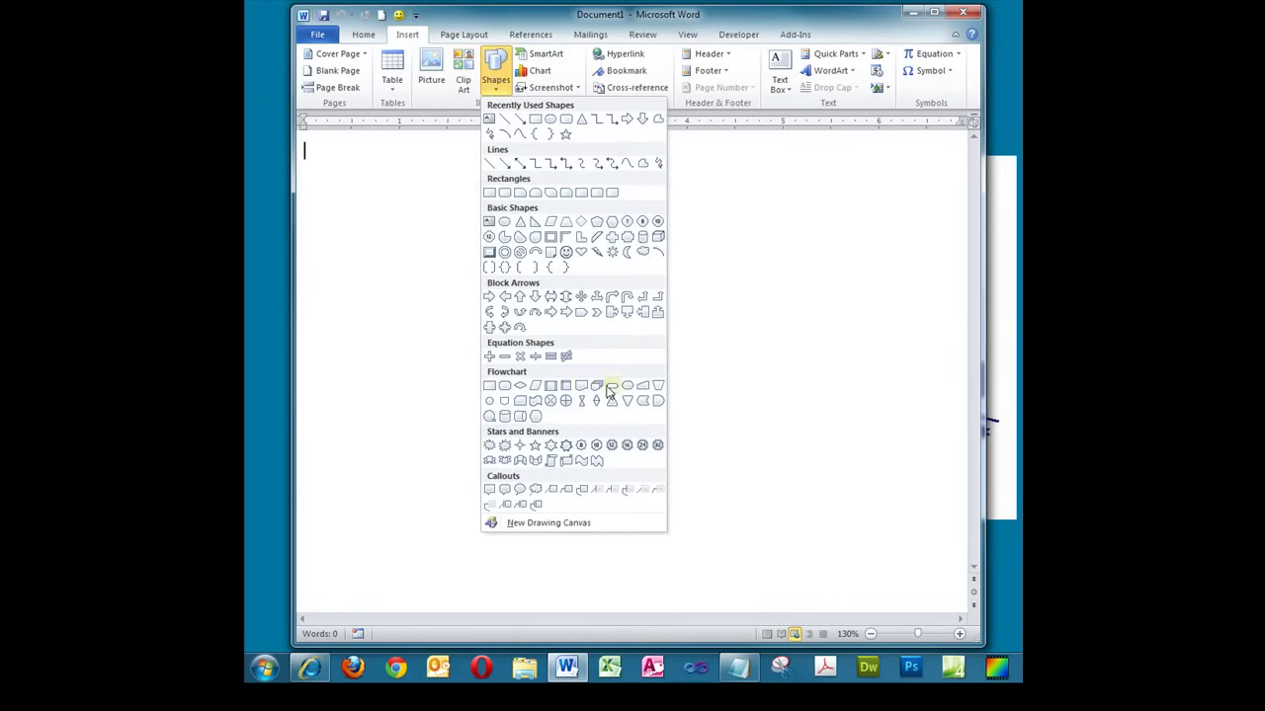
pyautogui.click(612, 386)
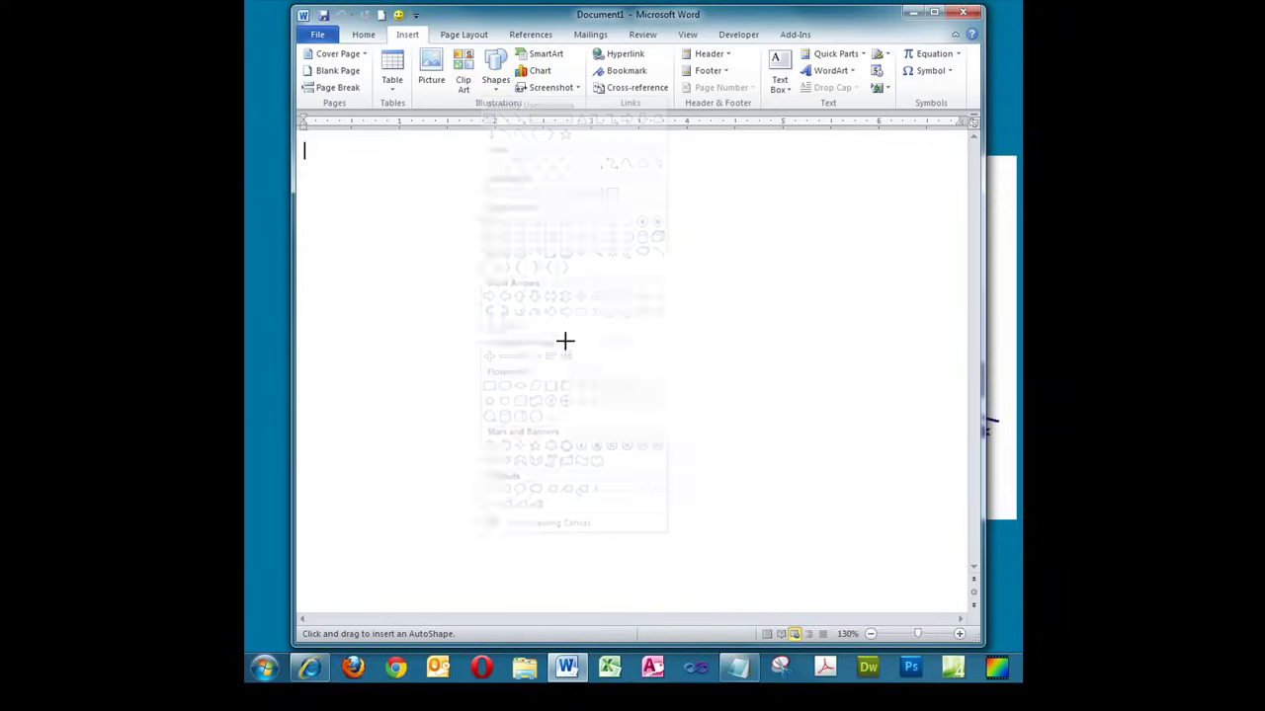
pyautogui.moveTo(462, 142)
pyautogui.mouseDown()
pyautogui.moveTo(500, 181)
pyautogui.moveTo(644, 196)
pyautogui.mouseUp()
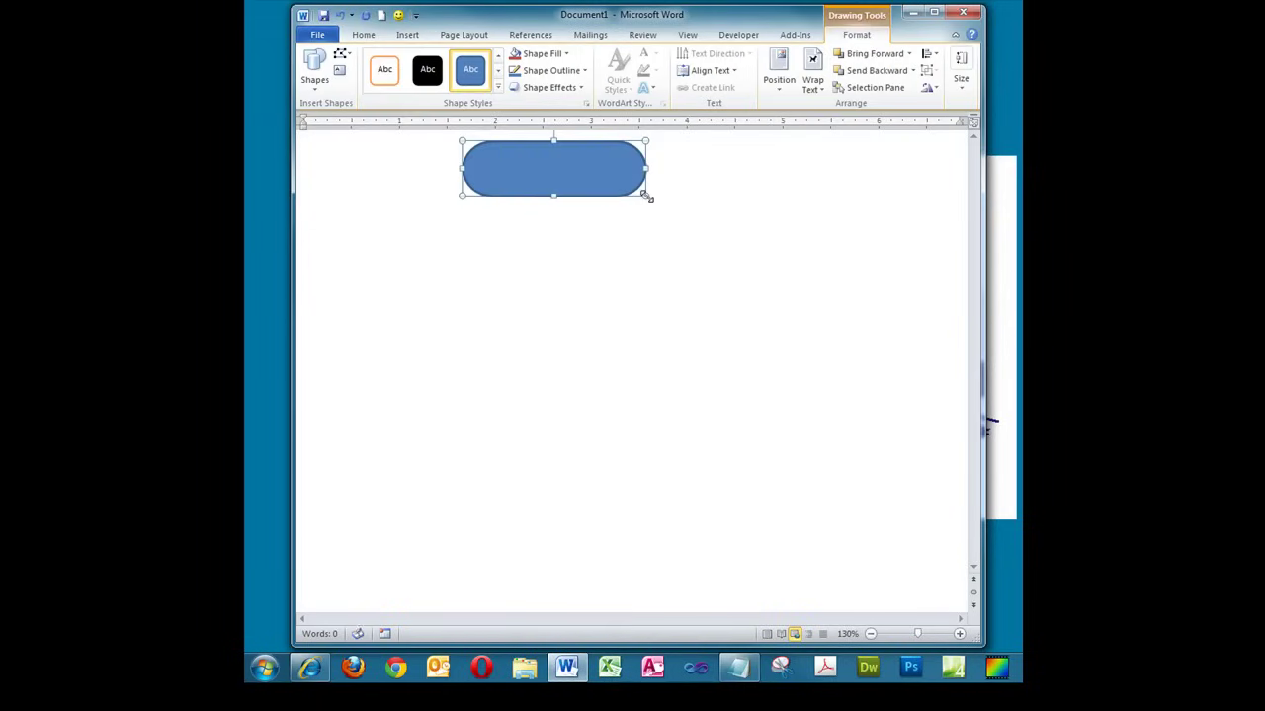
pyautogui.click(384, 70)
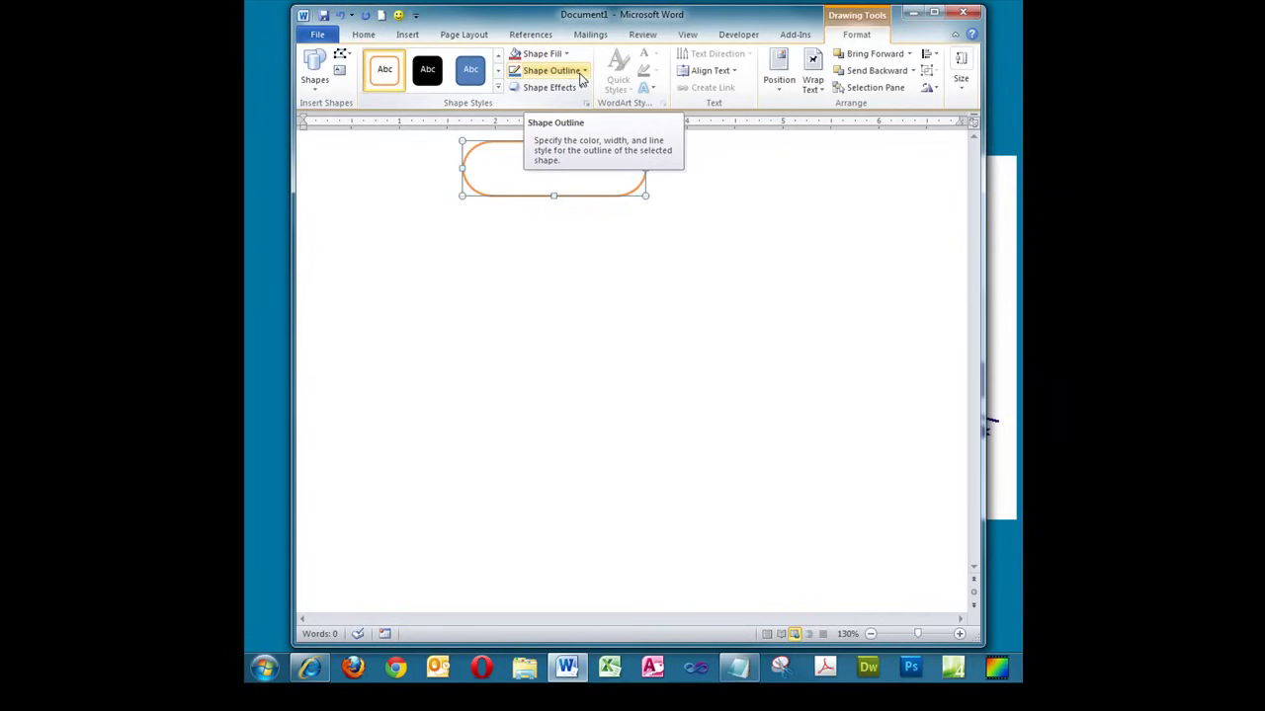
pyautogui.click(584, 76)
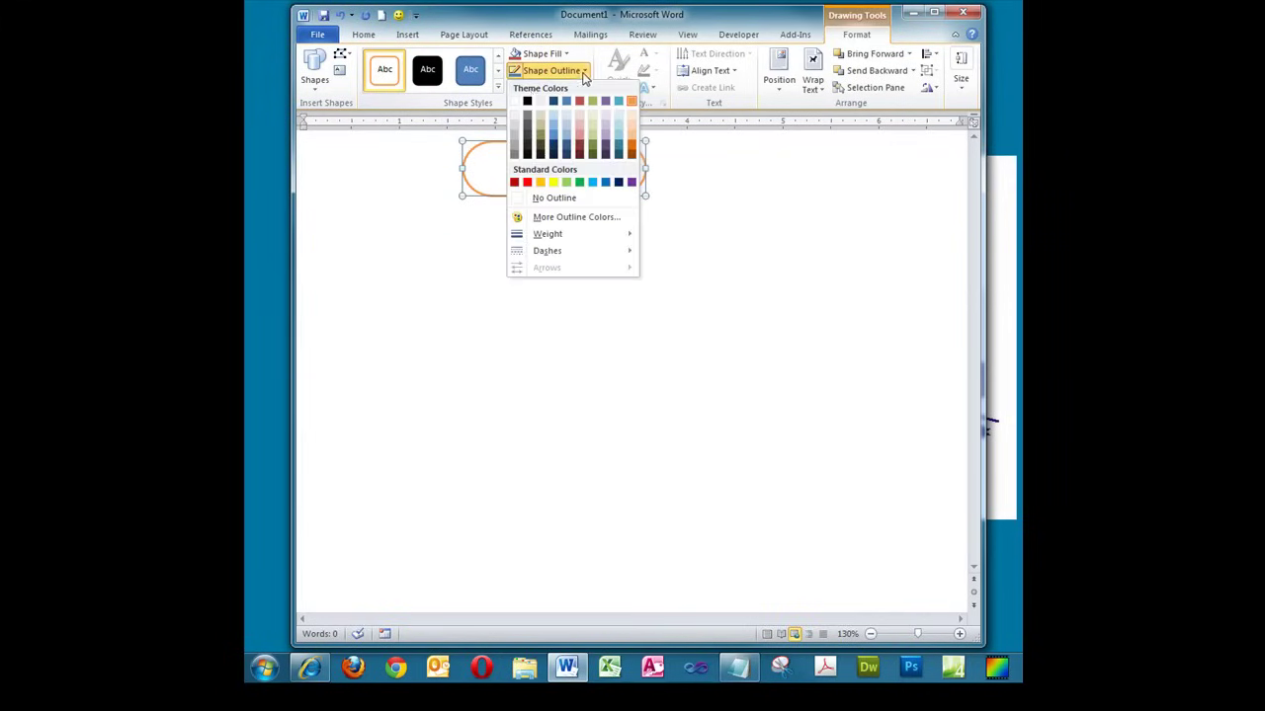
pyautogui.click(528, 101)
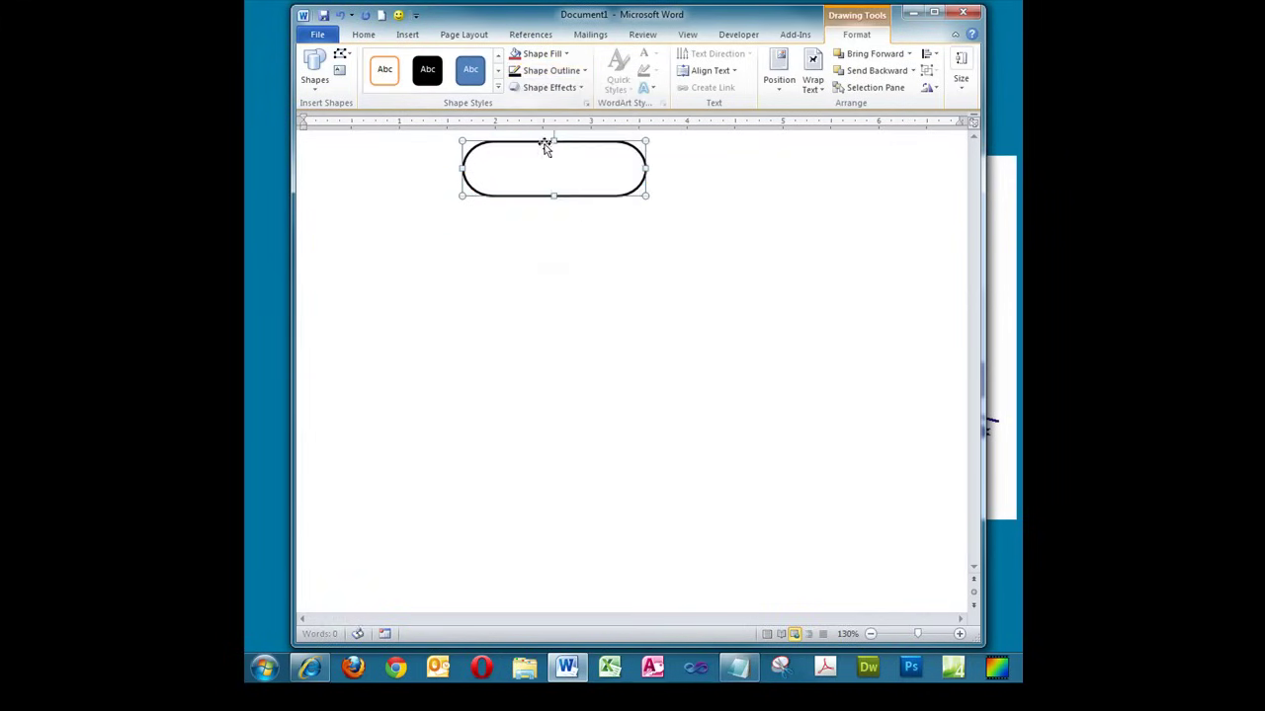
# Step: Set the terminator as the default shape and label it 'Start Payroll'
pyautogui.rightClick(542, 164)
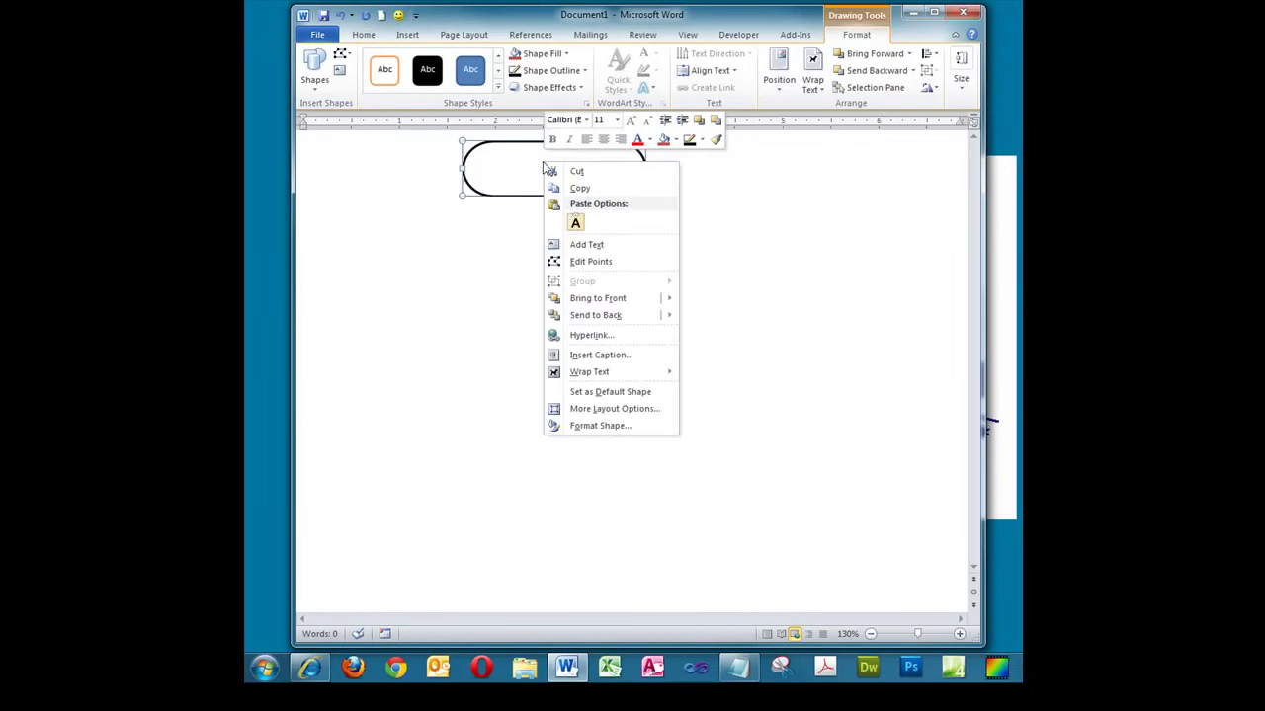
pyautogui.click(639, 391)
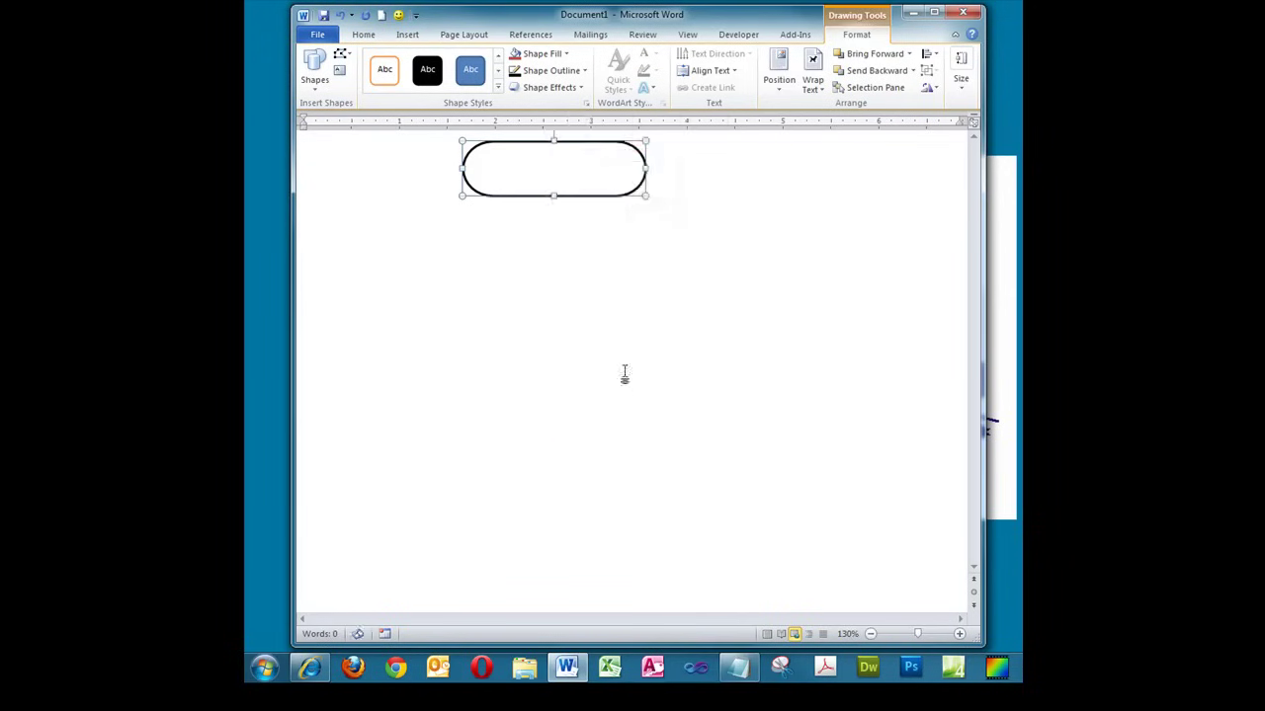
pyautogui.rightClick(519, 166)
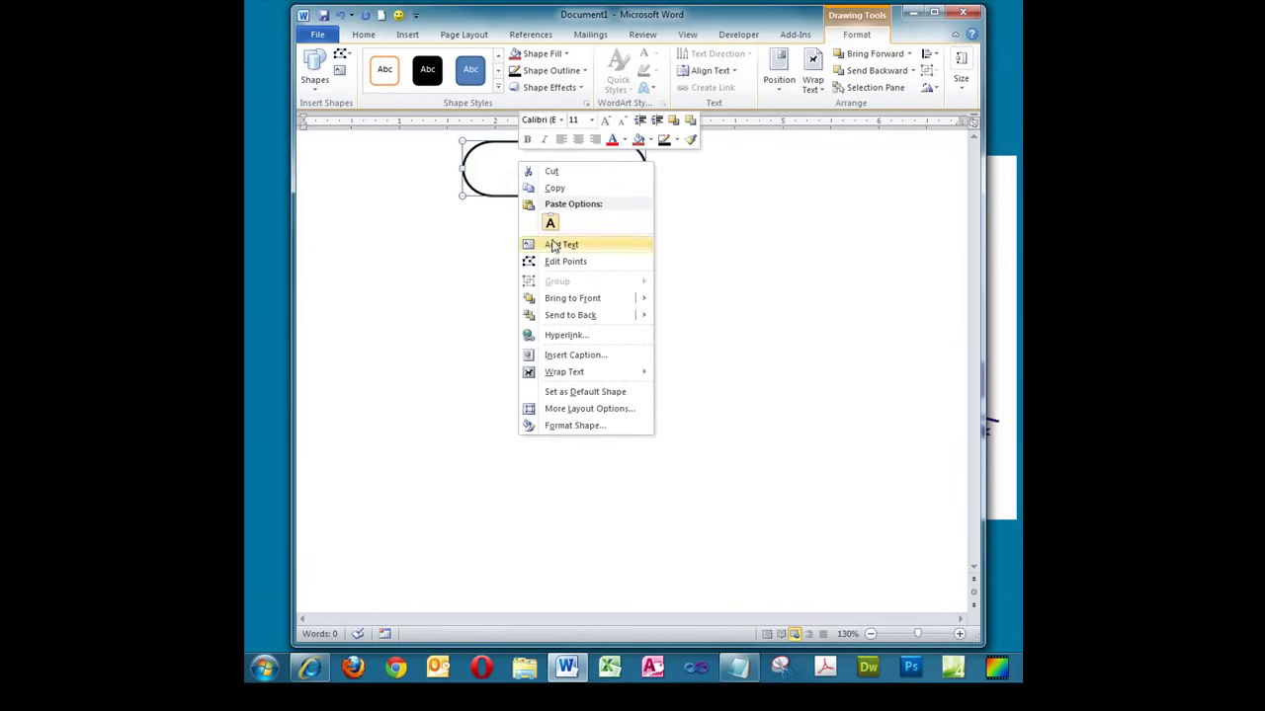
pyautogui.click(556, 244)
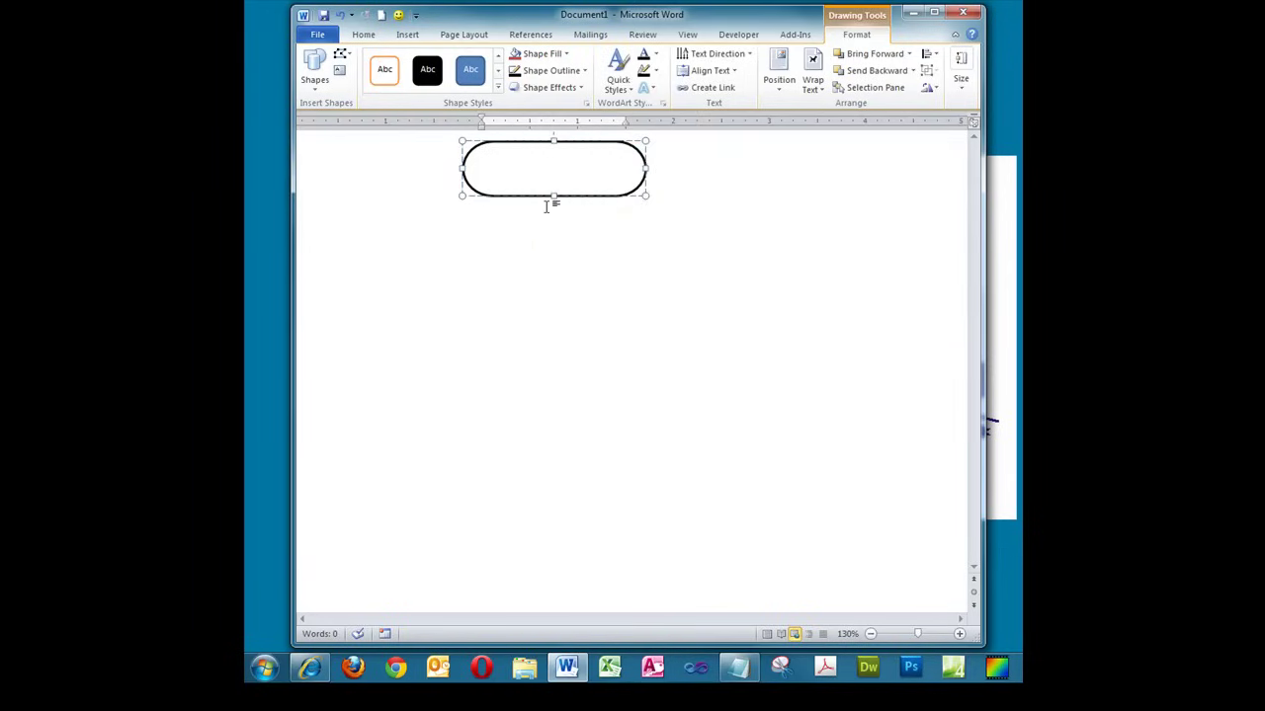
pyautogui.write('Start Payroll')
pyautogui.click(534, 243)
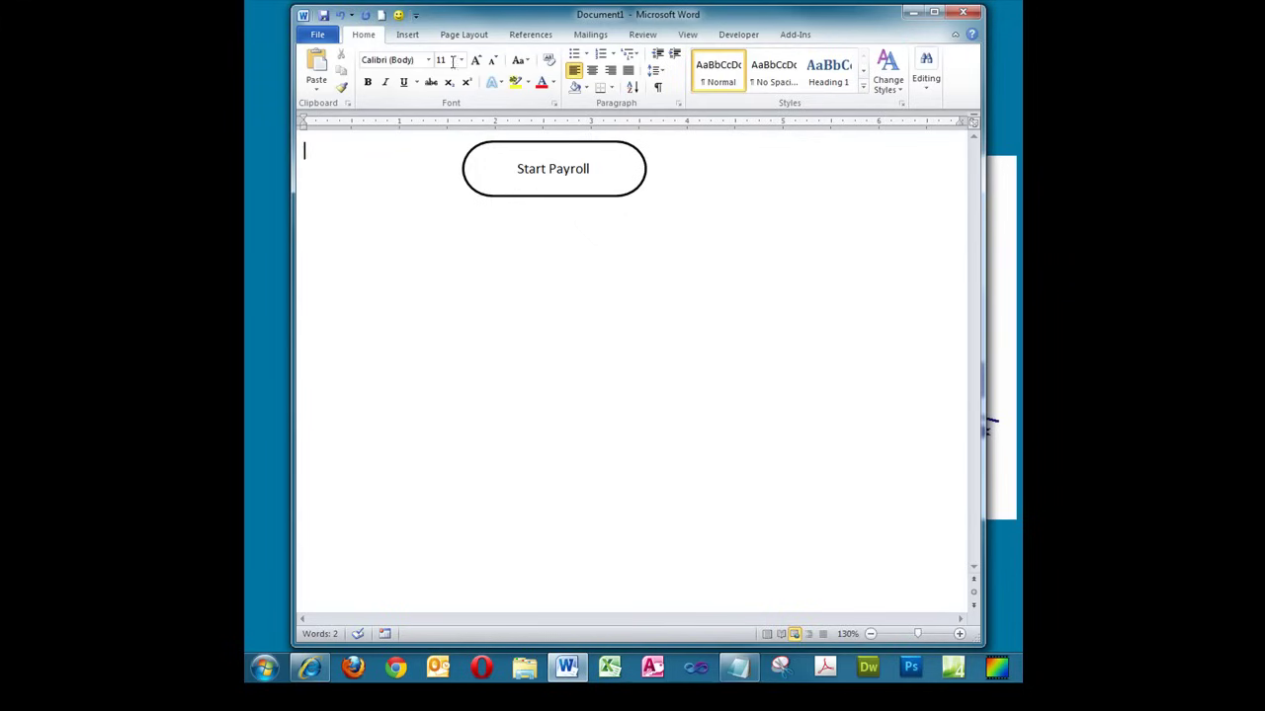
# Step: Draw a Flowchart: Data parallelogram below Start Payroll reading 'Enter Hours', then make it shorter
pyautogui.click(409, 35)
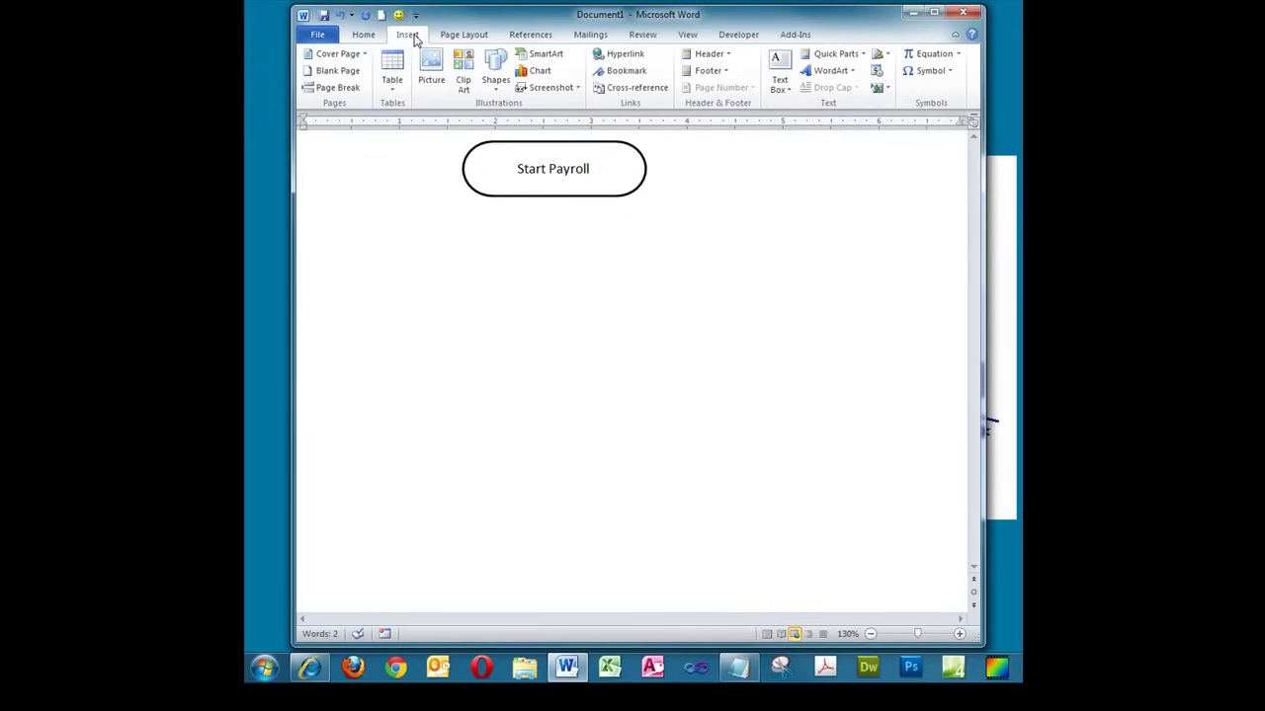
pyautogui.click(497, 89)
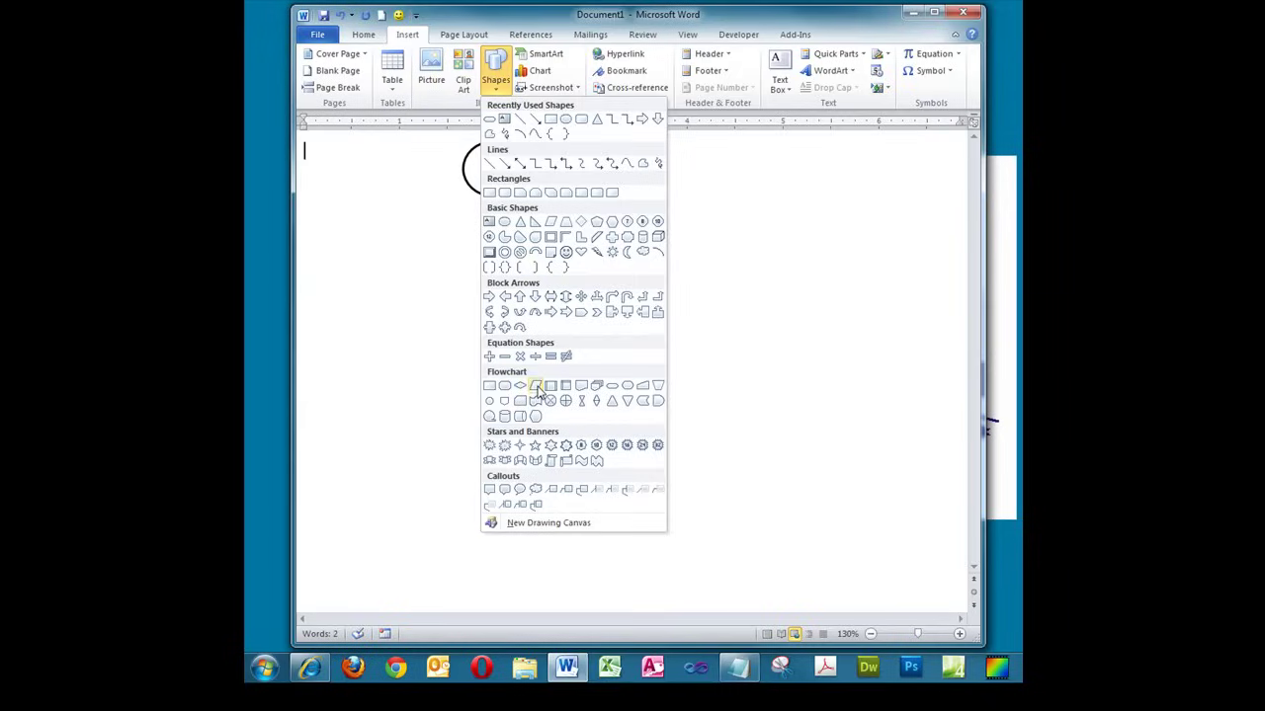
pyautogui.click(536, 386)
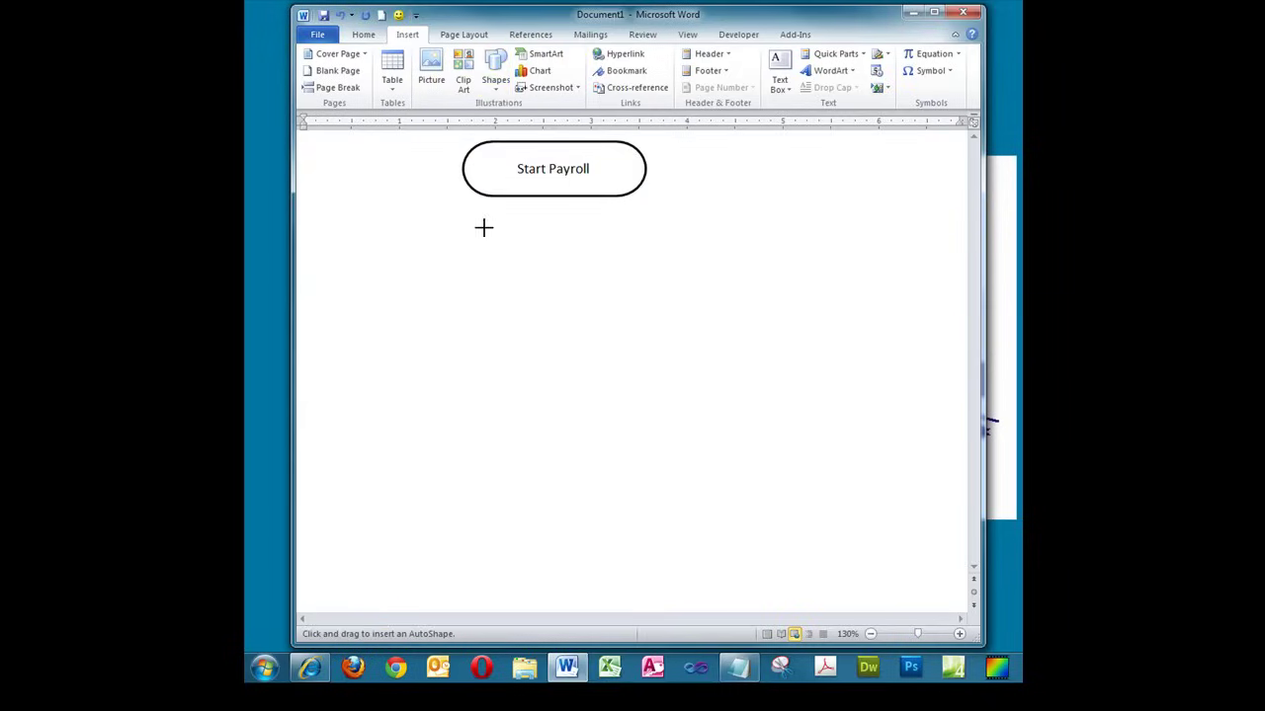
pyautogui.moveTo(461, 222)
pyautogui.mouseDown()
pyautogui.moveTo(499, 274)
pyautogui.moveTo(654, 279)
pyautogui.mouseUp()
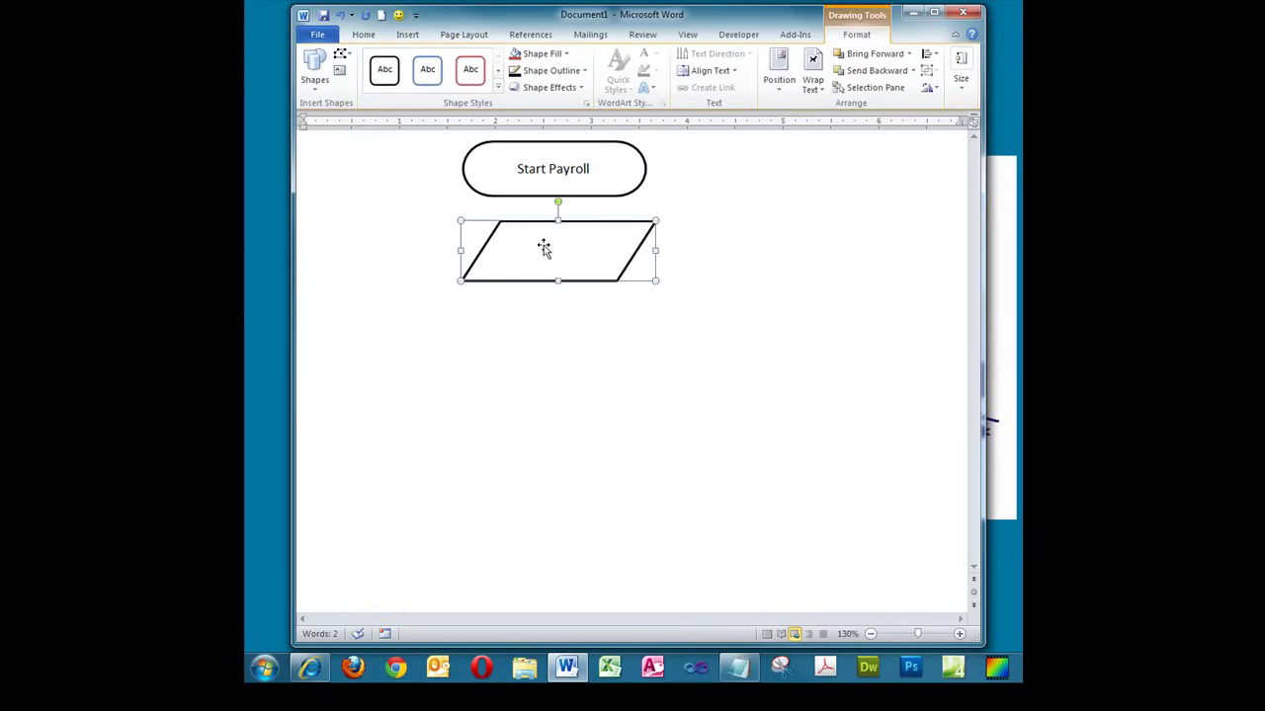
pyautogui.rightClick(547, 250)
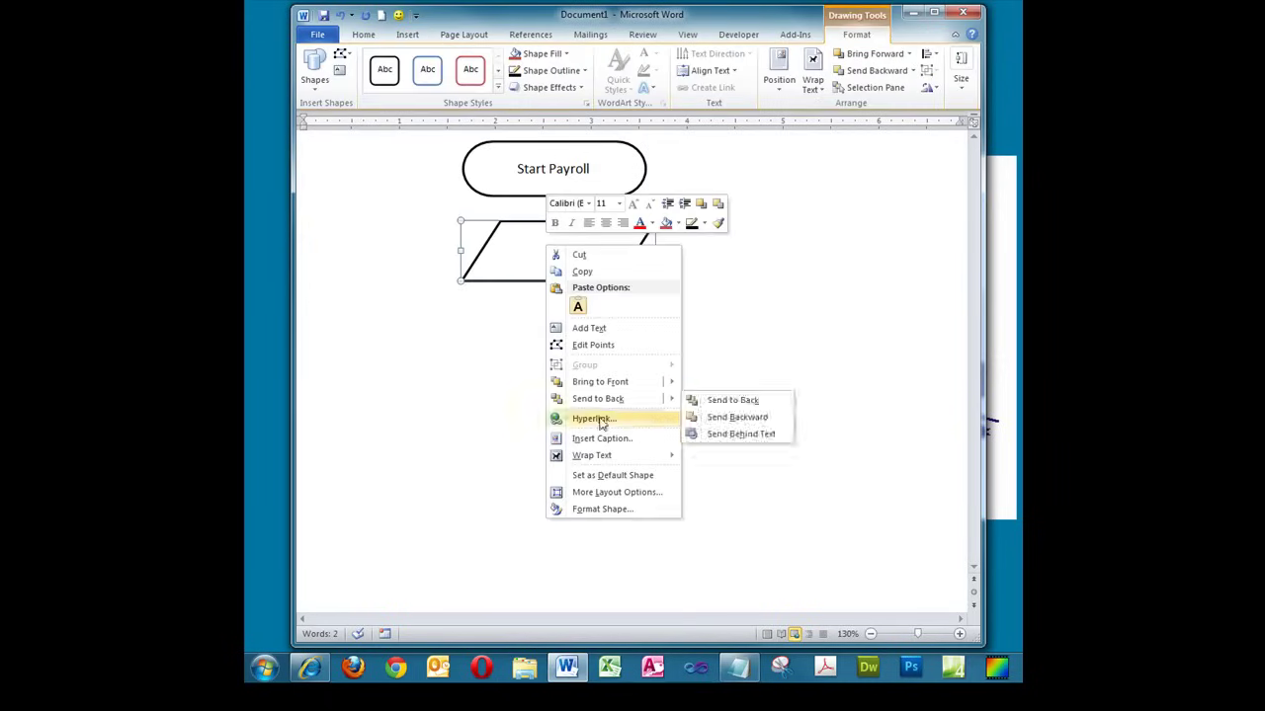
pyautogui.click(596, 329)
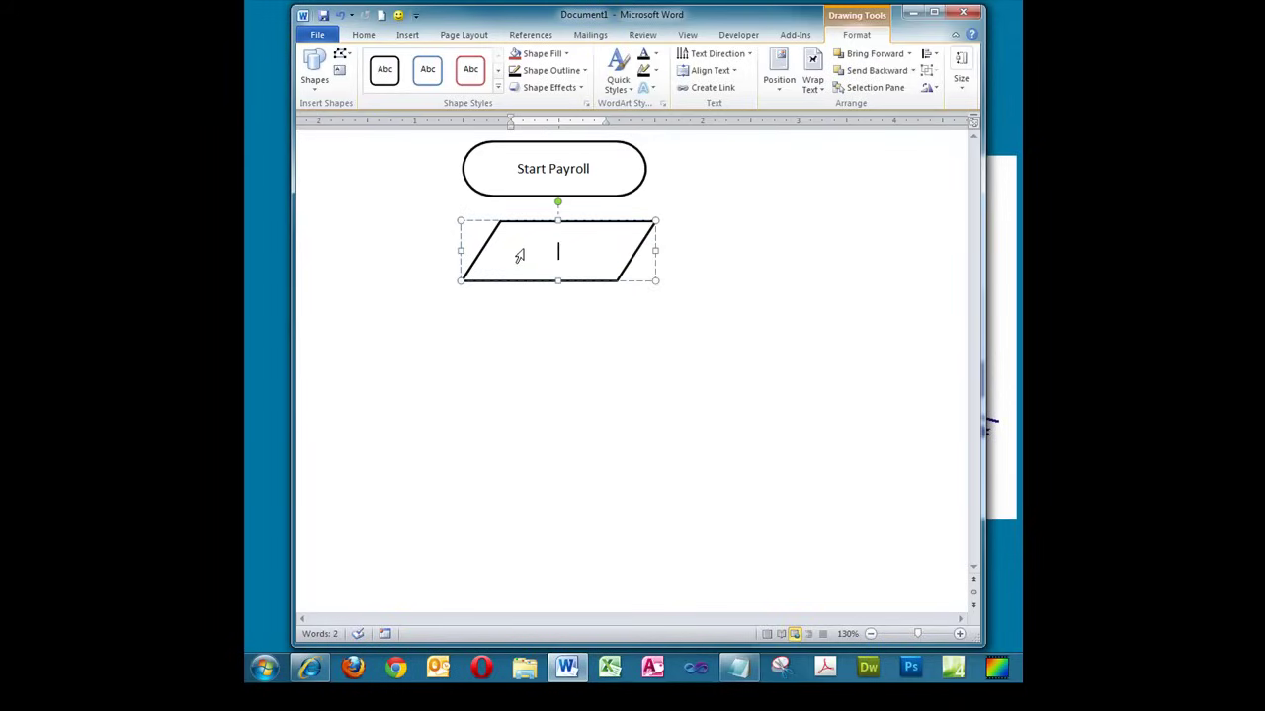
pyautogui.write('Enter Hours')
pyautogui.moveTo(556, 282); pyautogui.dragTo(556, 269)
pyautogui.click(556, 310)
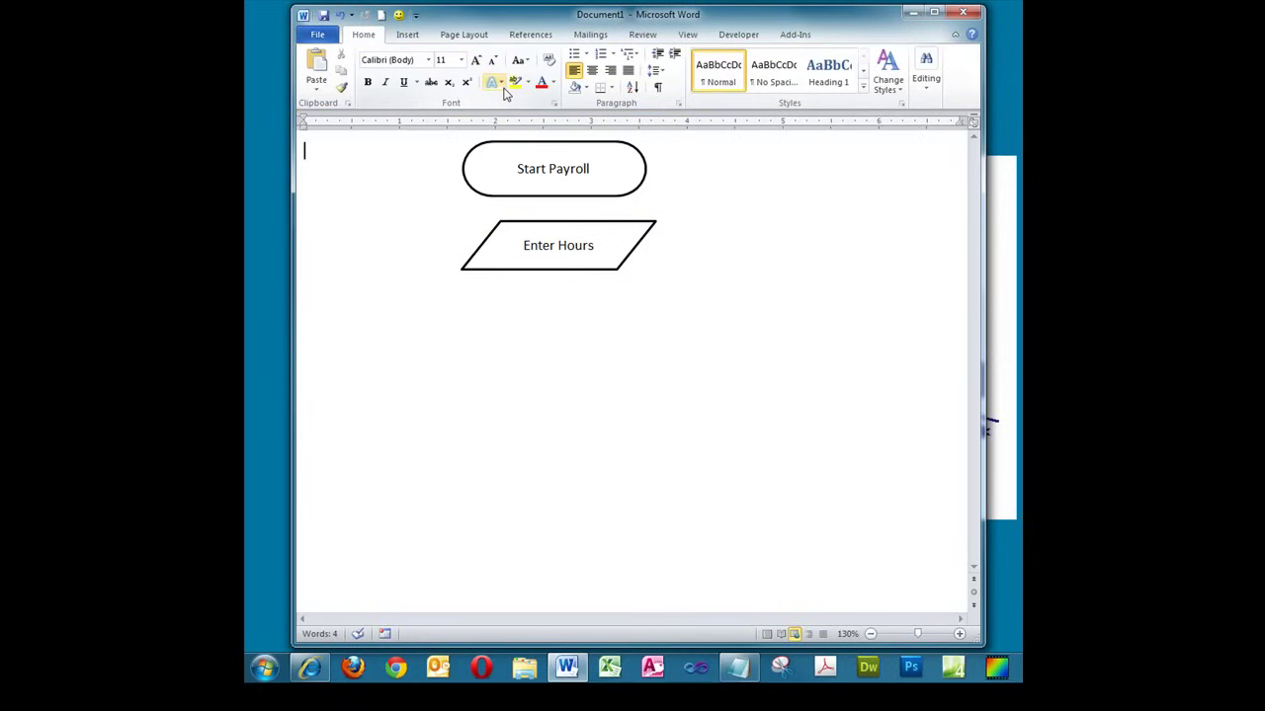
# Step: Draw another Flowchart: Data parallelogram below Enter Hours and label it 'Enter Rate'
pyautogui.click(408, 33)
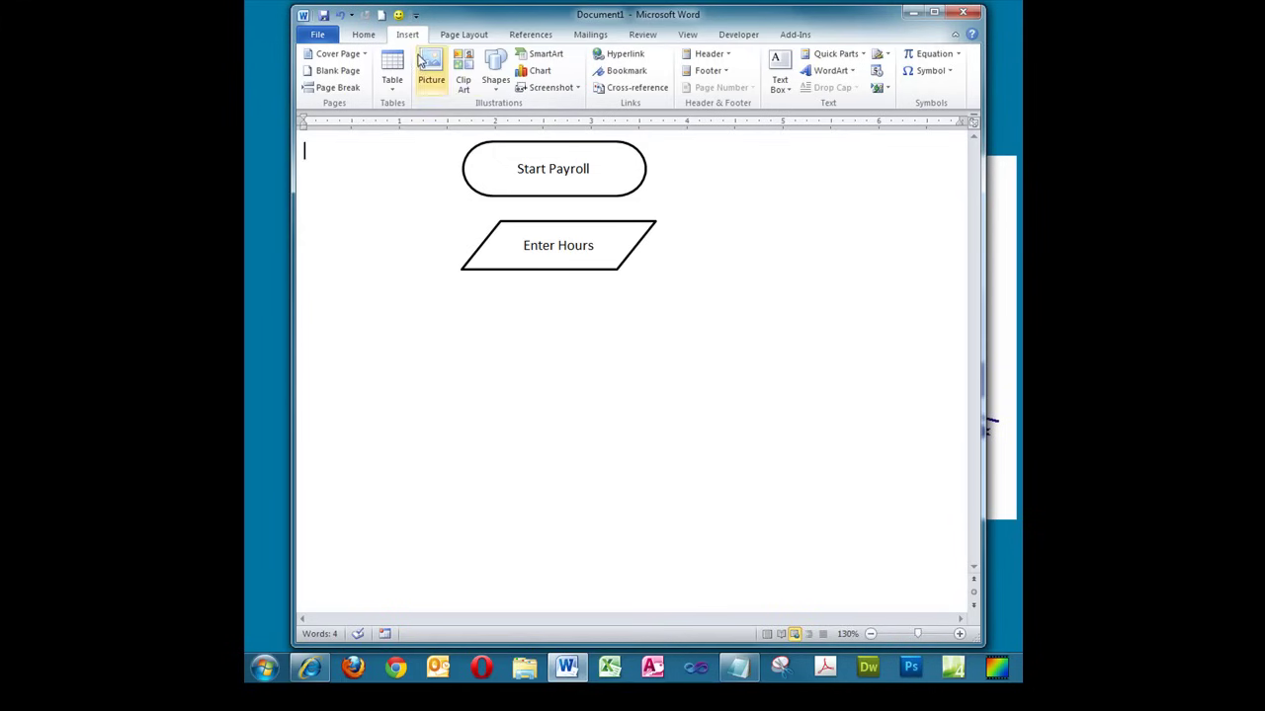
pyautogui.click(495, 77)
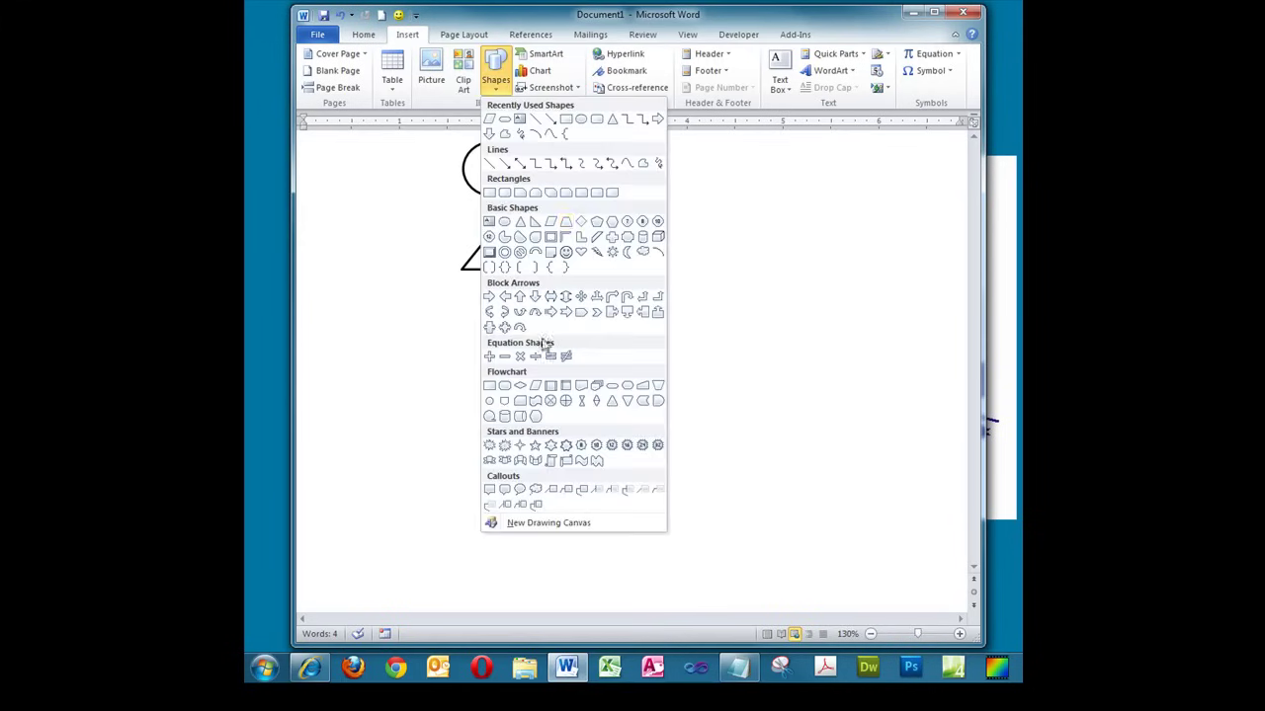
pyautogui.click(535, 386)
pyautogui.moveTo(452, 293)
pyautogui.mouseDown()
pyautogui.moveTo(544, 350)
pyautogui.moveTo(632, 346)
pyautogui.mouseUp()
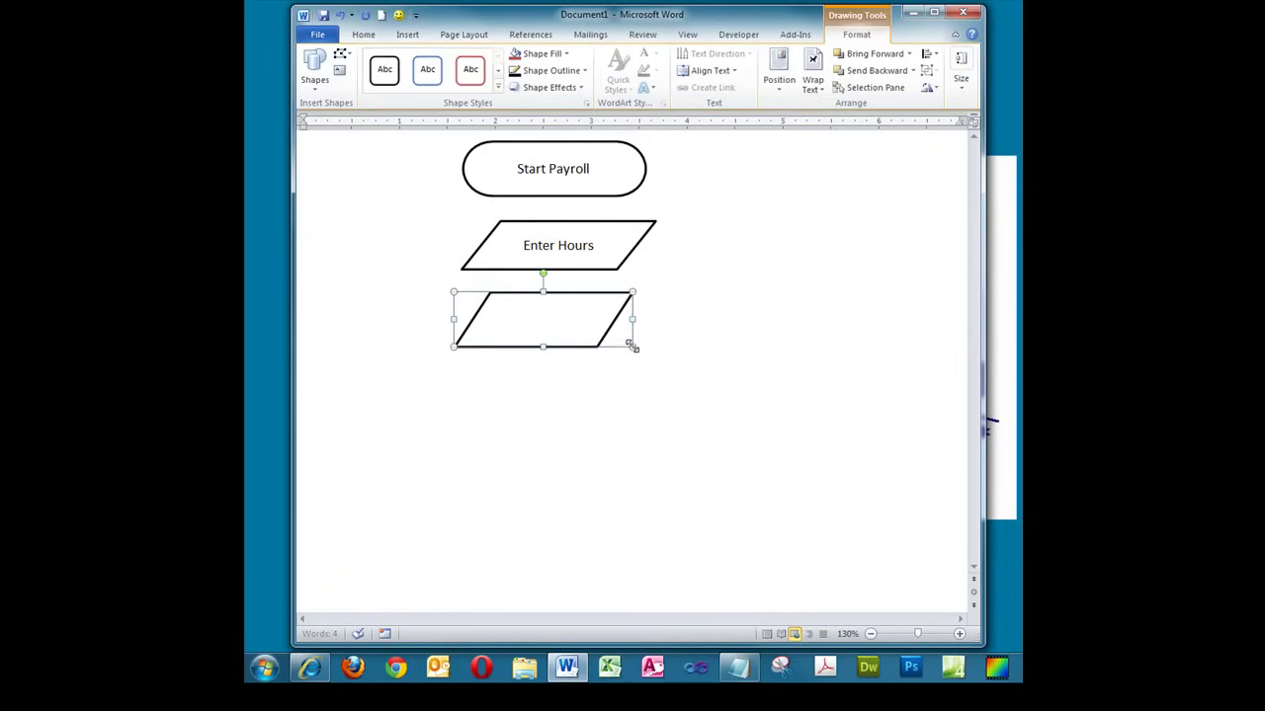
pyautogui.rightClick(536, 322)
pyautogui.click(554, 401)
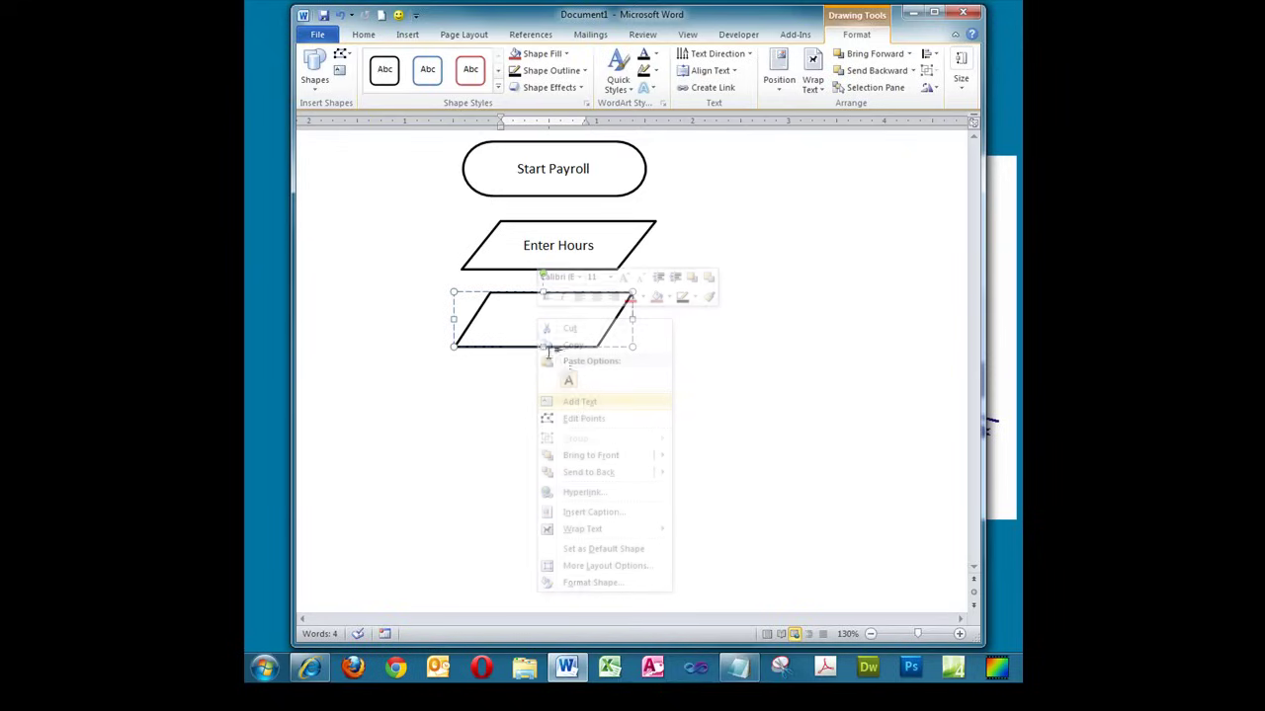
pyautogui.write('Enter Rate')
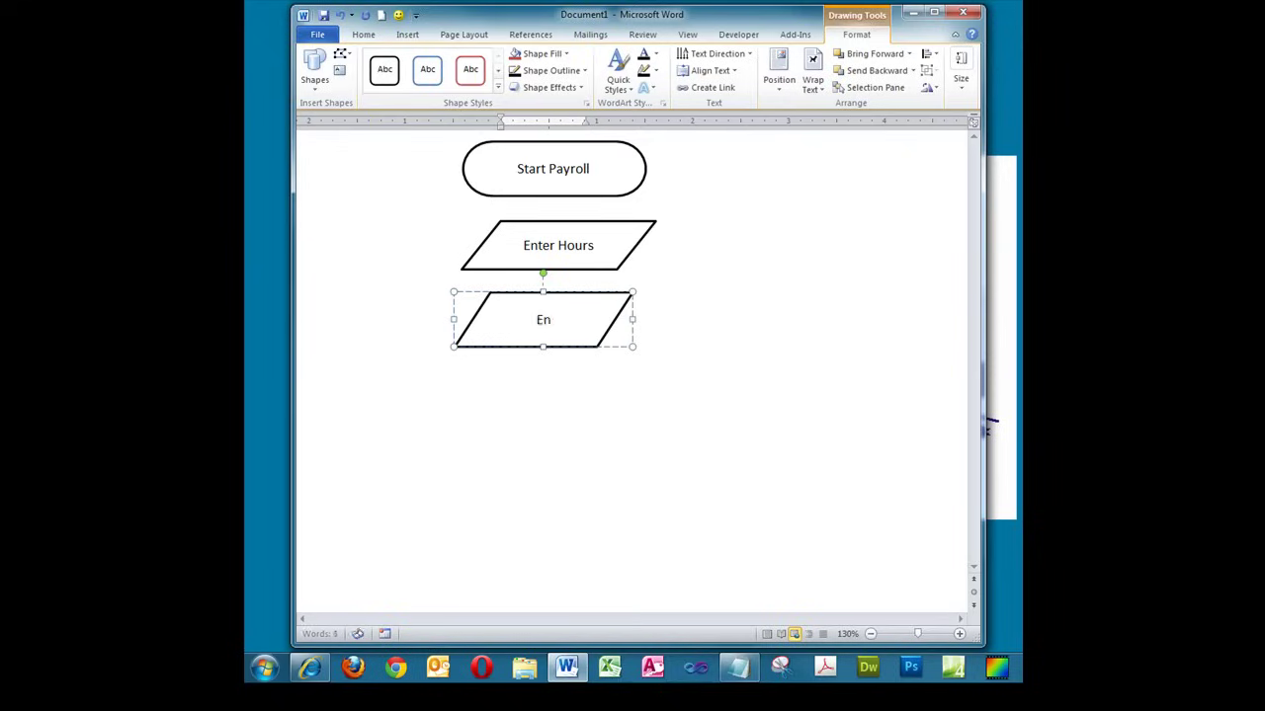
pyautogui.click(539, 381)
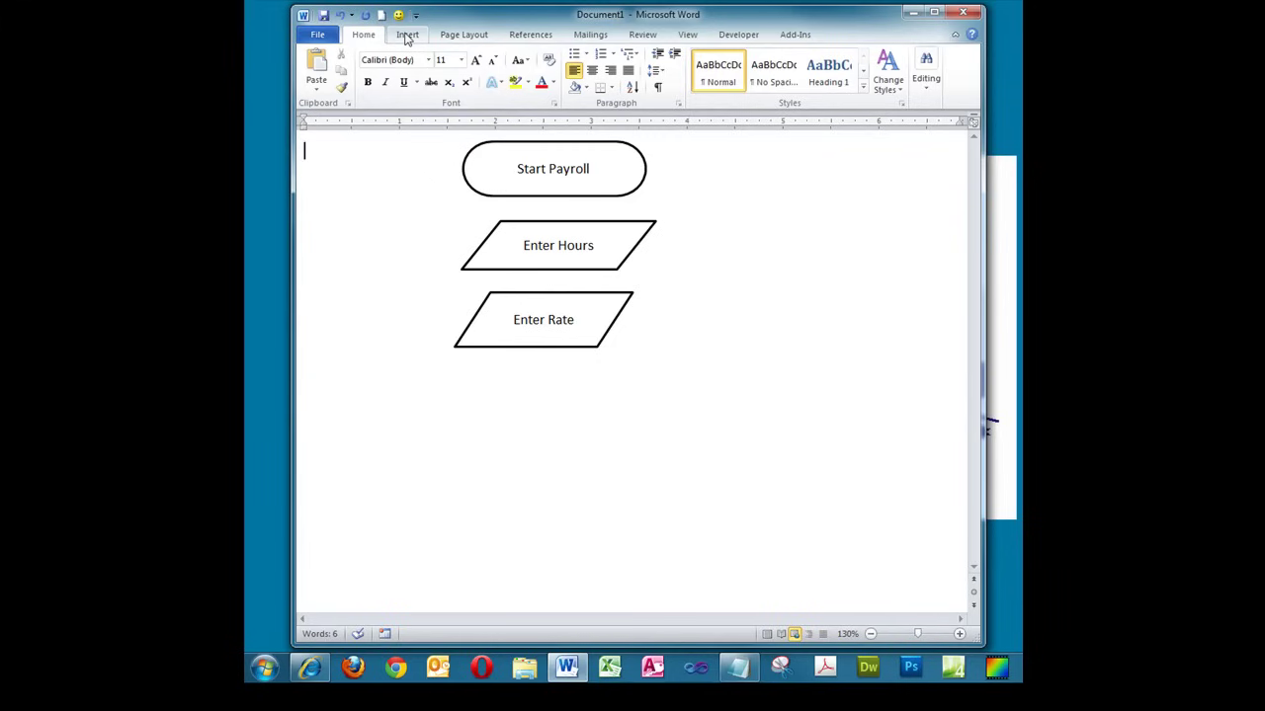
pyautogui.click(406, 35)
# Step: Draw a Flowchart: Process box below Enter Rate reading 'Calculate:' over 'Pay = Hours * Rate'
pyautogui.click(494, 84)
pyautogui.click(490, 389)
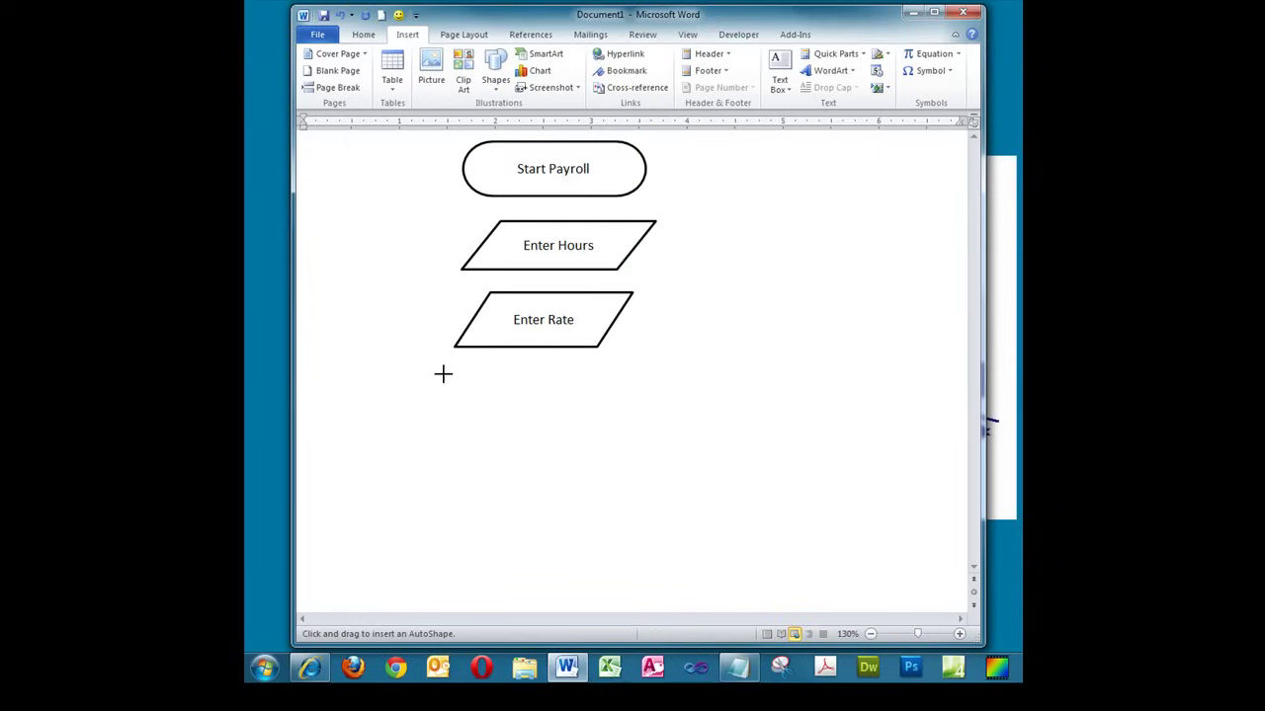
pyautogui.moveTo(439, 367)
pyautogui.mouseDown()
pyautogui.moveTo(629, 418)
pyautogui.moveTo(627, 432)
pyautogui.mouseUp()
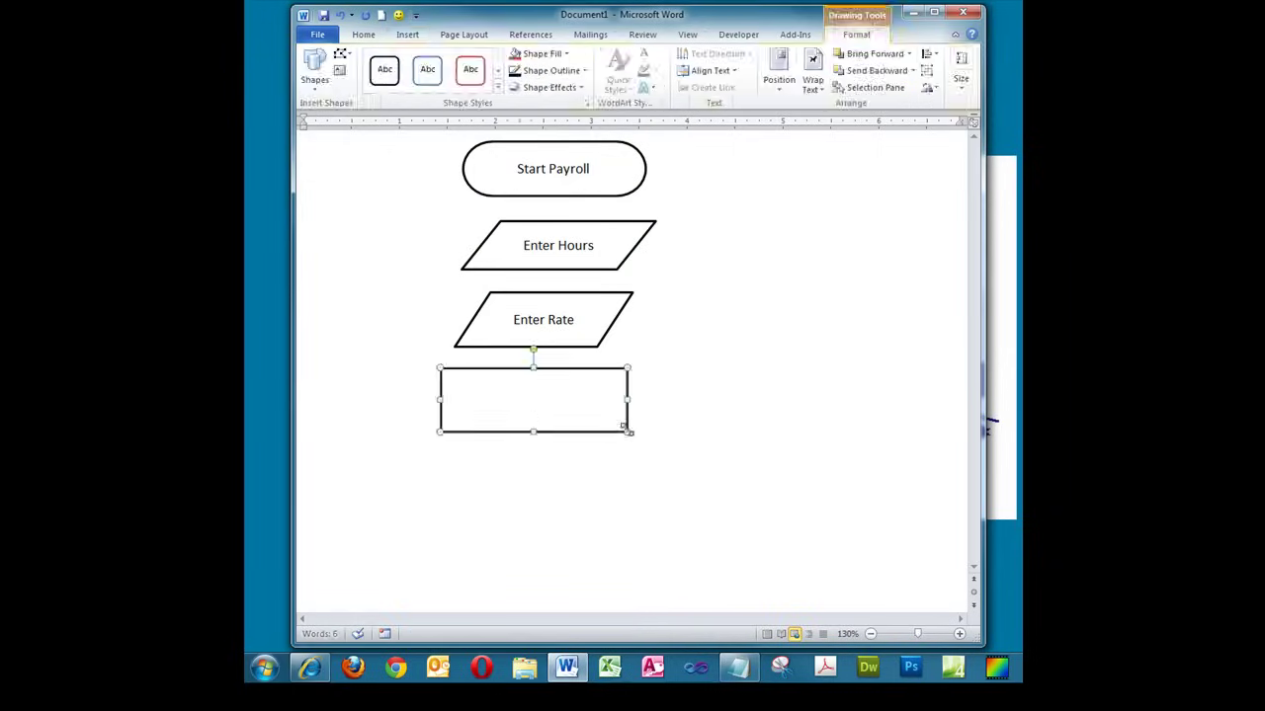
pyautogui.rightClick(520, 399)
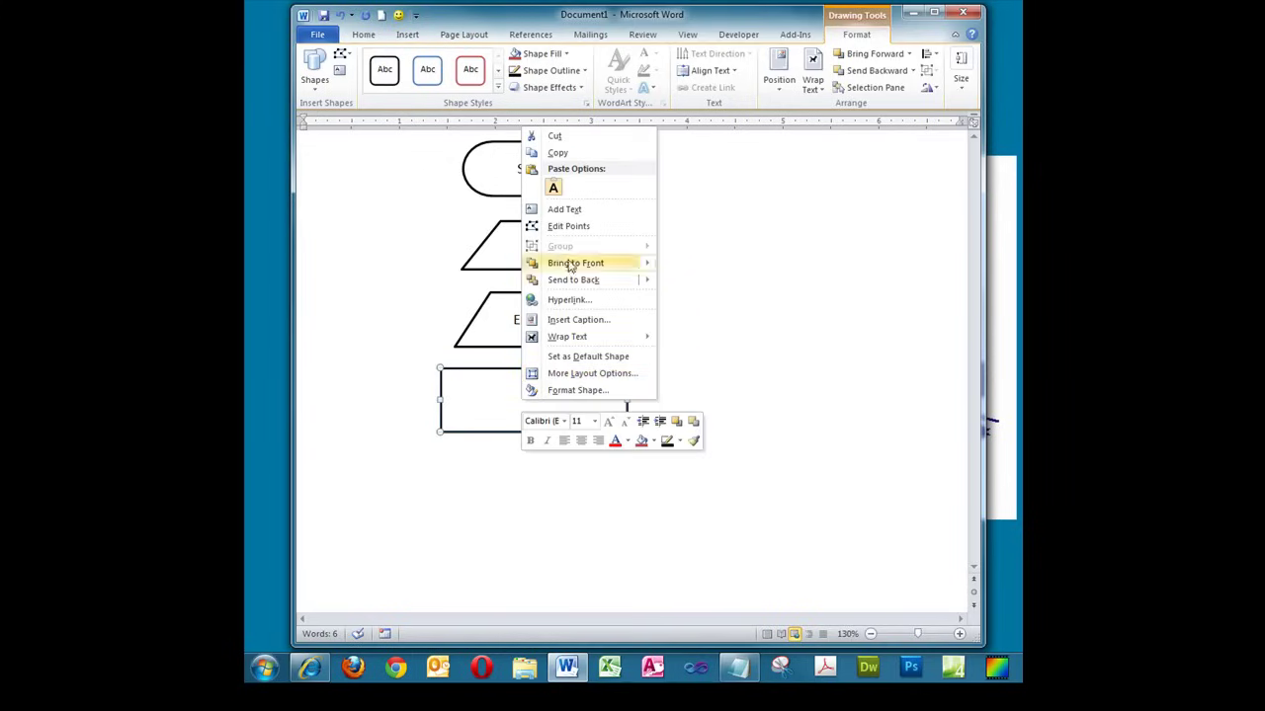
pyautogui.click(534, 206)
pyautogui.write('Calculate:')
pyautogui.press('Return')
pyautogui.write('Pay = Hours')
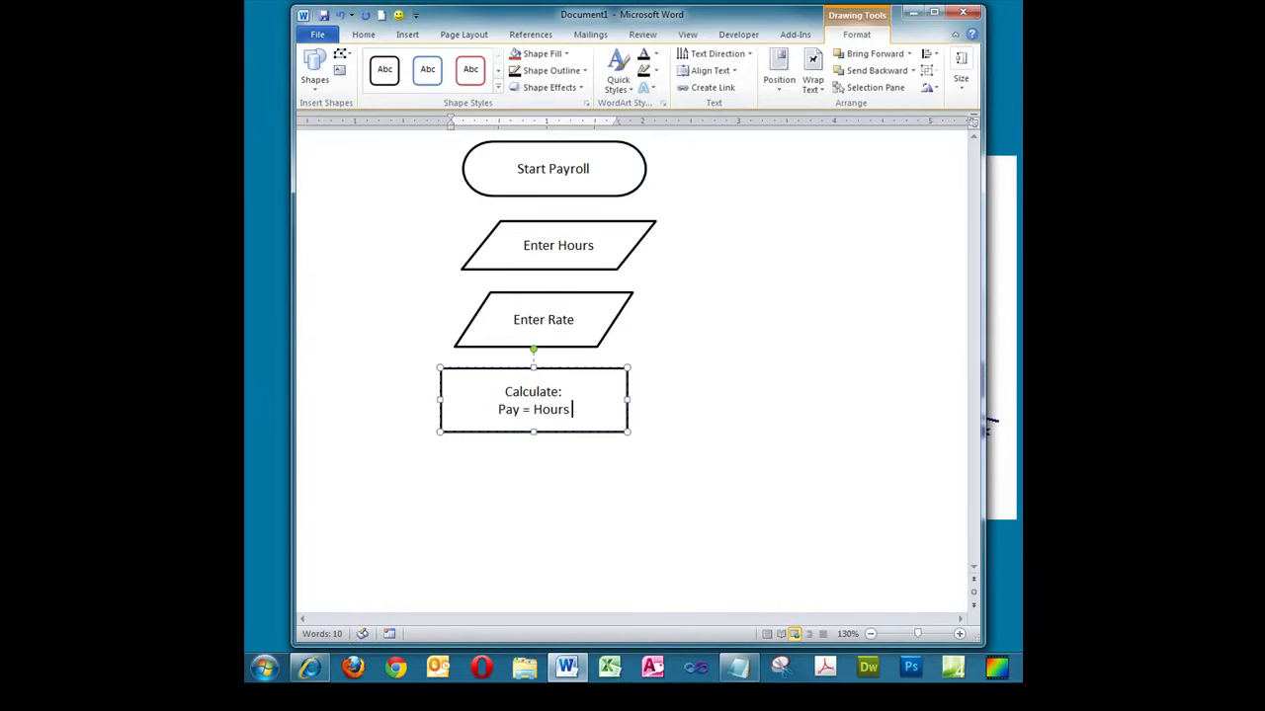
pyautogui.write(' * Rate')
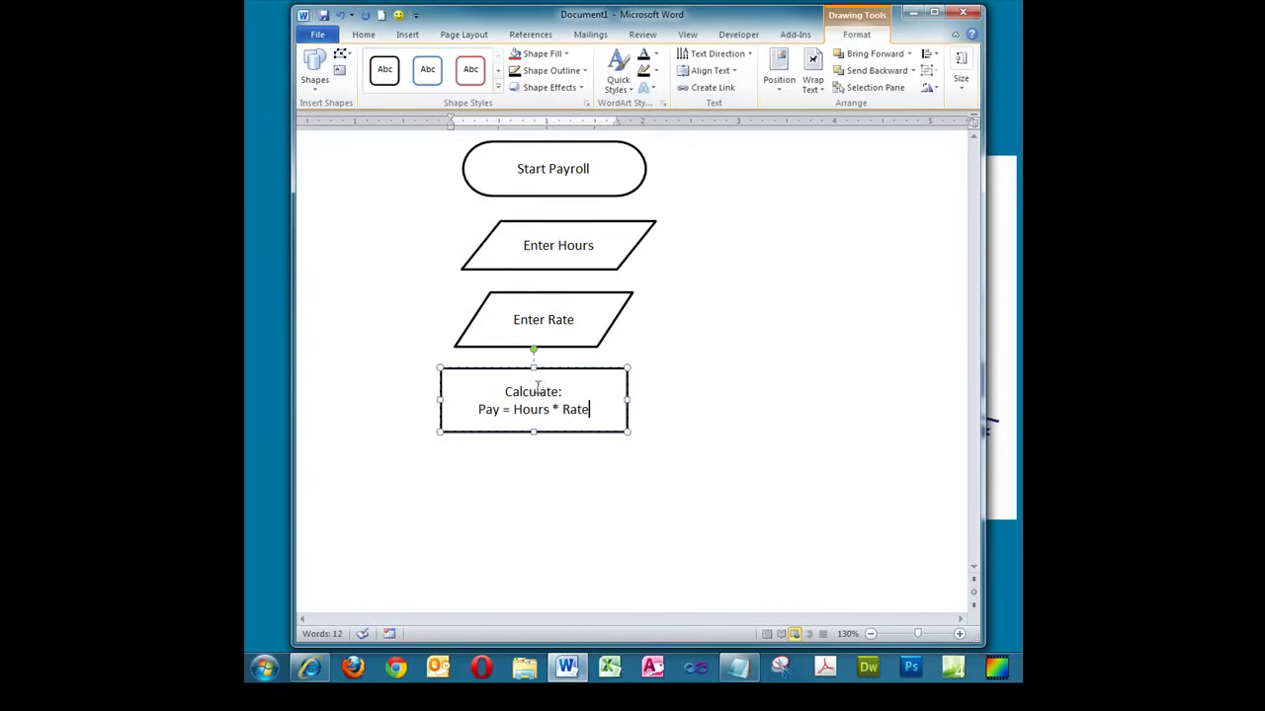
pyautogui.click(569, 454)
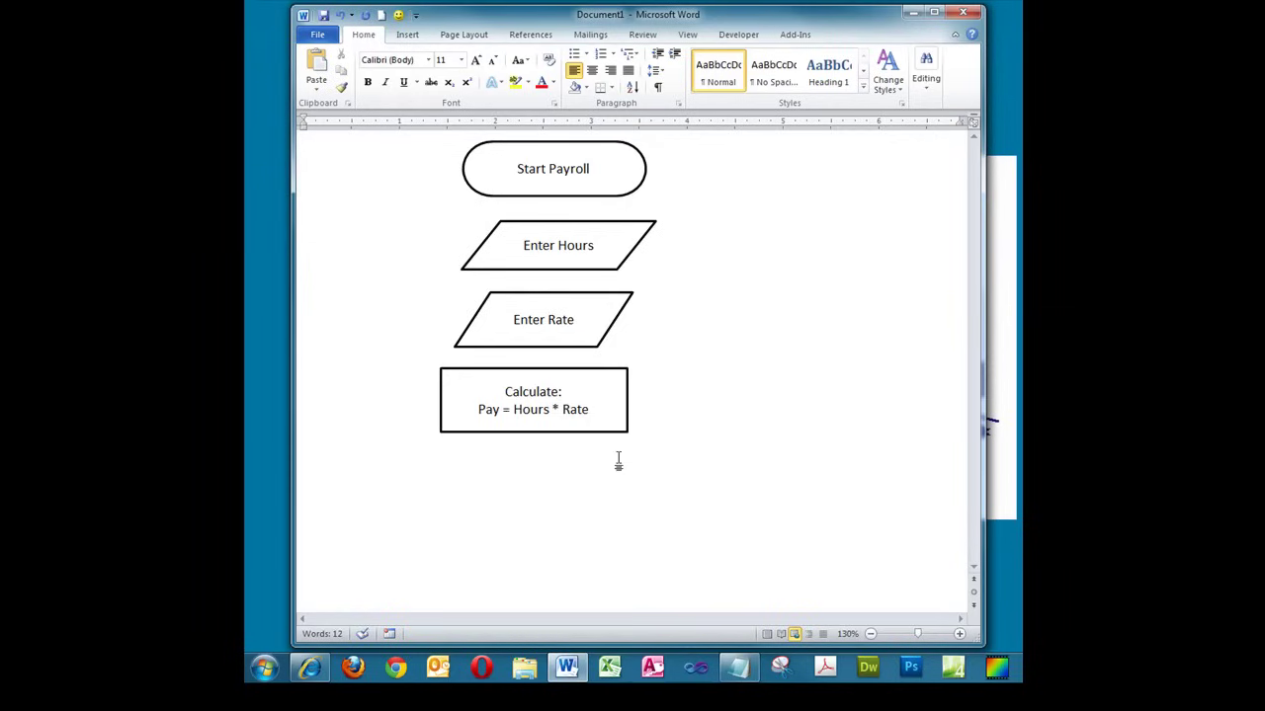
# Step: Draw a Flowchart: Decision diamond and position it under the Calculate box
pyautogui.click(411, 37)
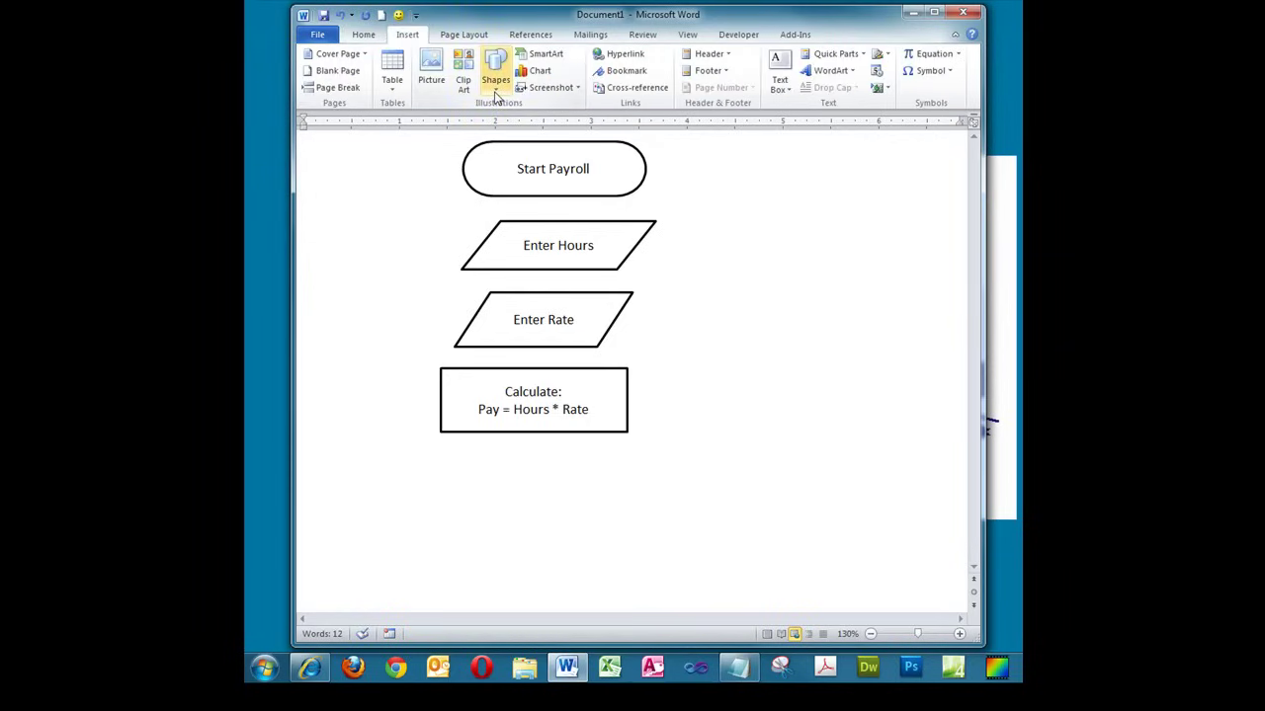
pyautogui.click(496, 84)
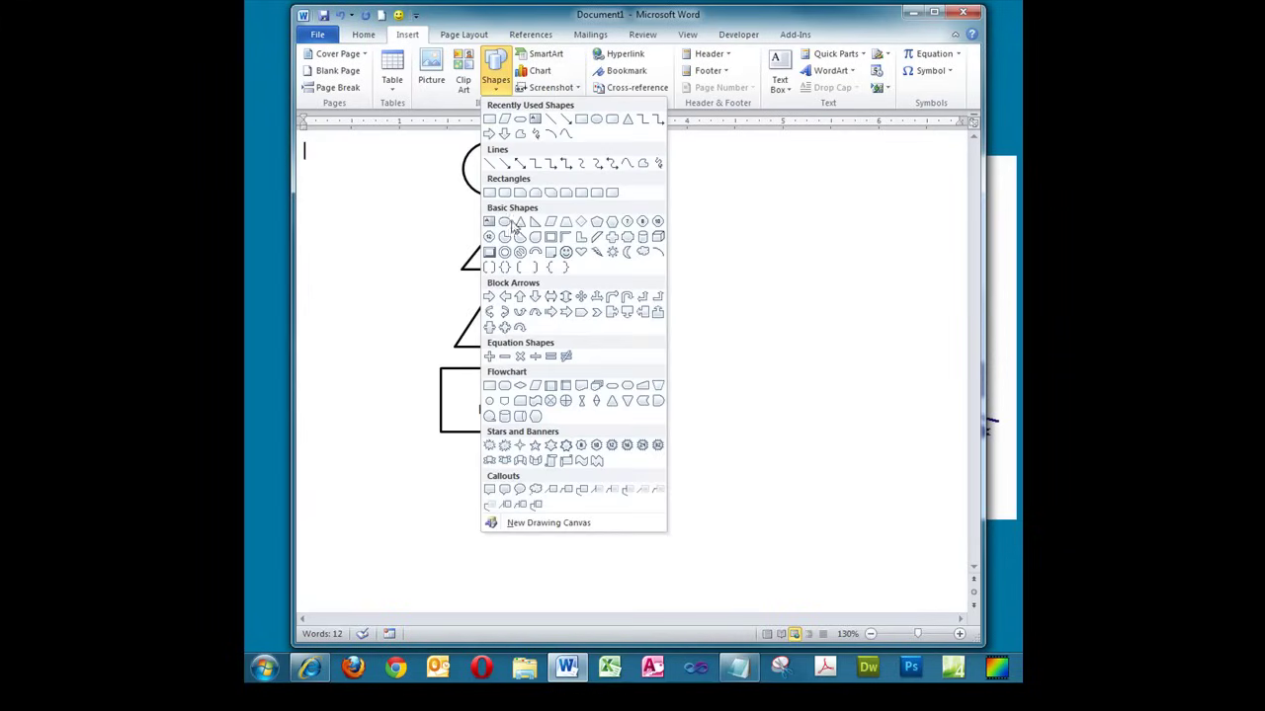
pyautogui.click(519, 386)
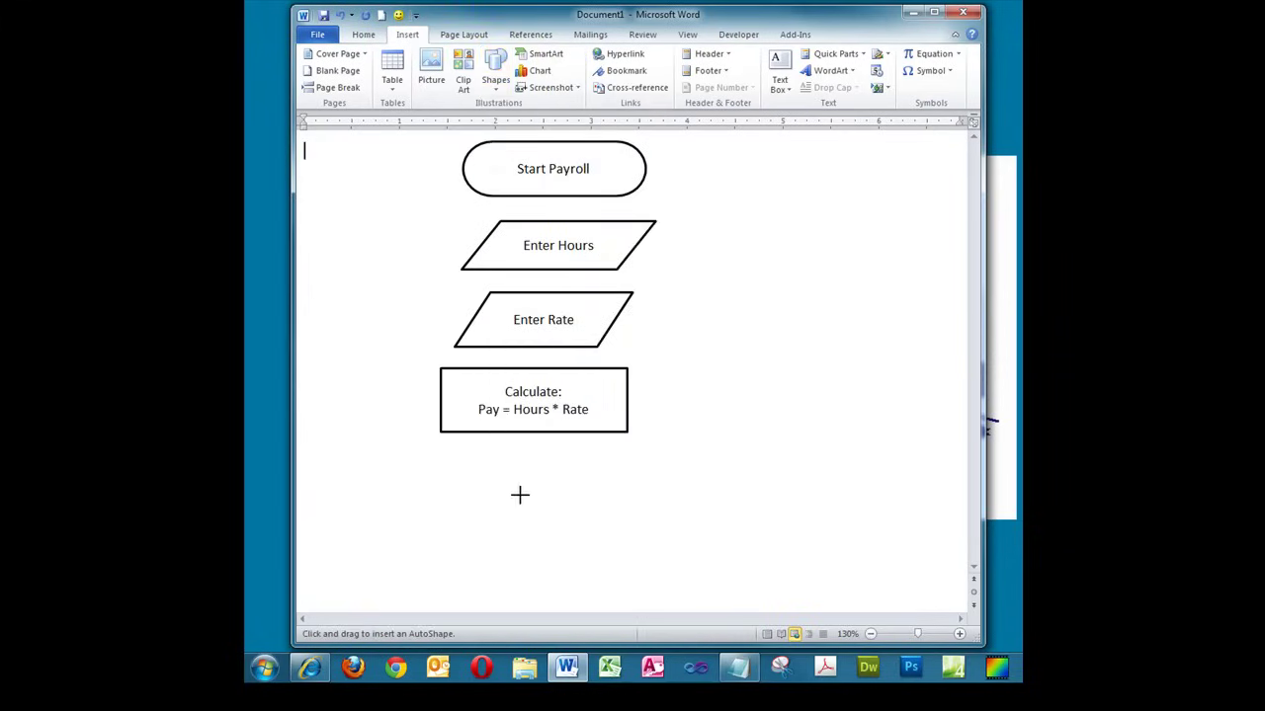
pyautogui.moveTo(526, 449)
pyautogui.mouseDown()
pyautogui.moveTo(514, 491)
pyautogui.moveTo(537, 527)
pyautogui.moveTo(672, 564)
pyautogui.mouseUp()
pyautogui.moveTo(627, 523); pyautogui.dragTo(559, 519)
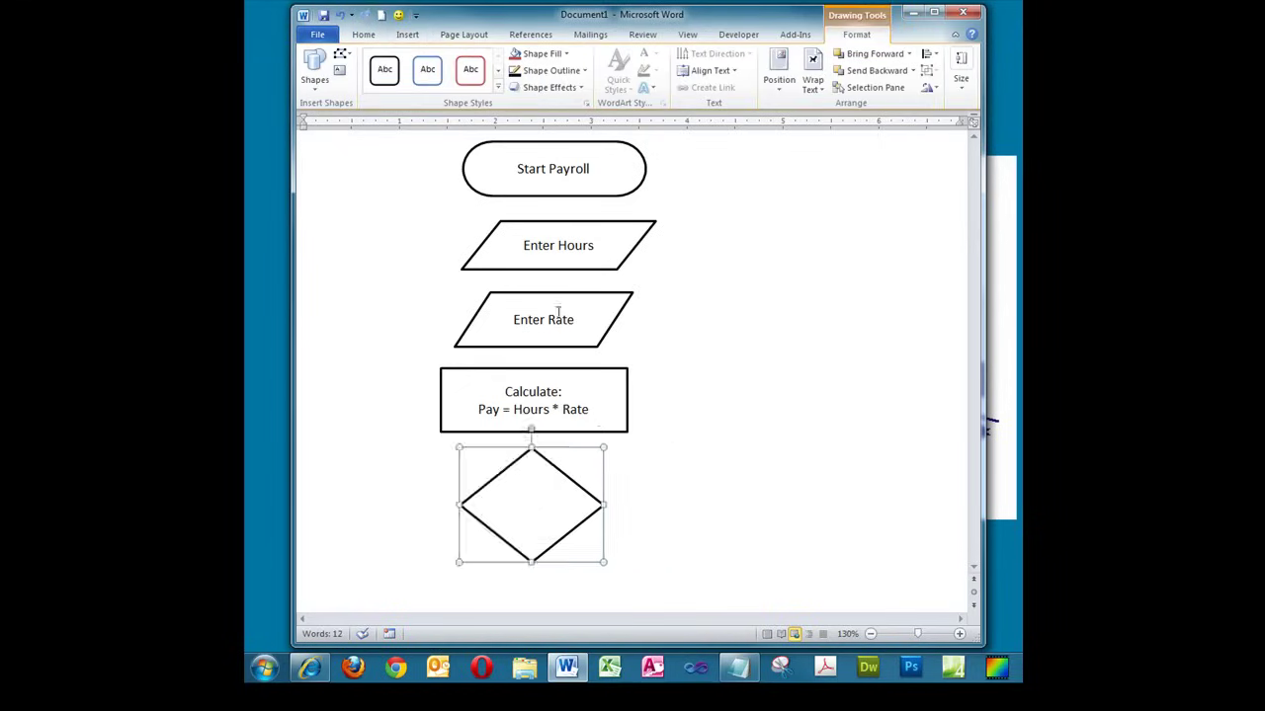
# Step: Label the diamond 'Y More' with 'N' on the line below
pyautogui.rightClick(538, 494)
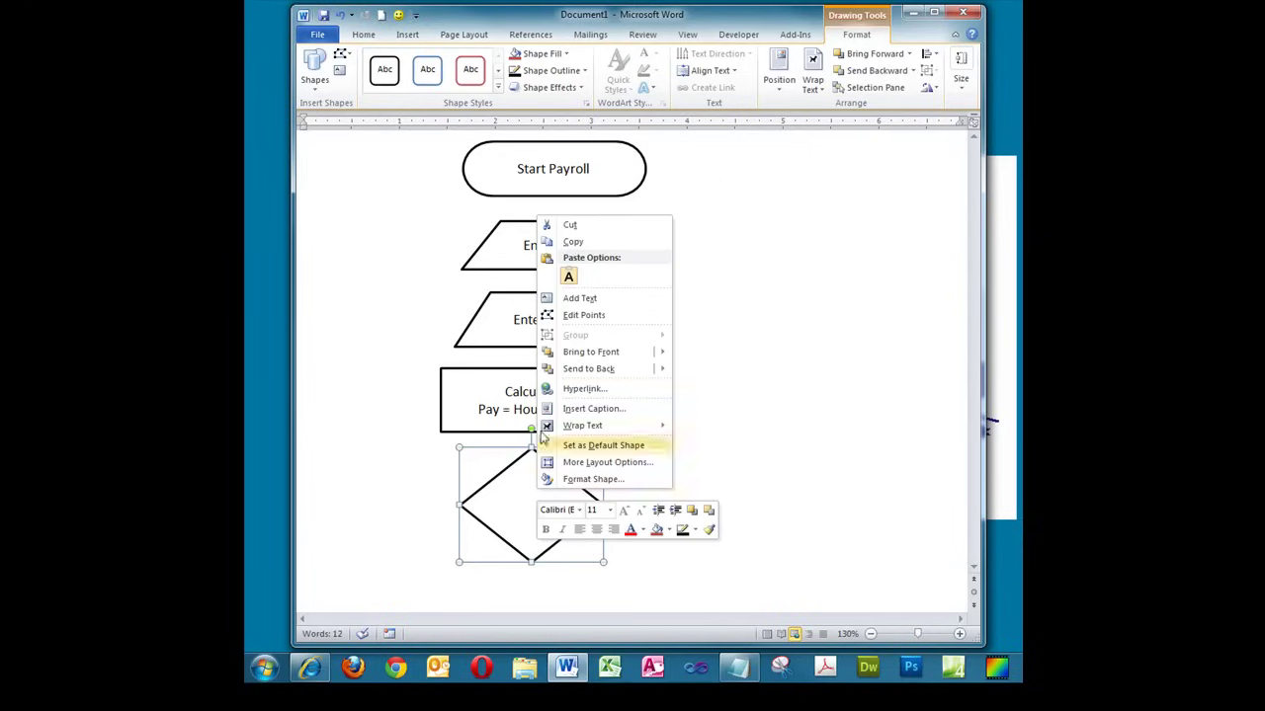
pyautogui.click(581, 300)
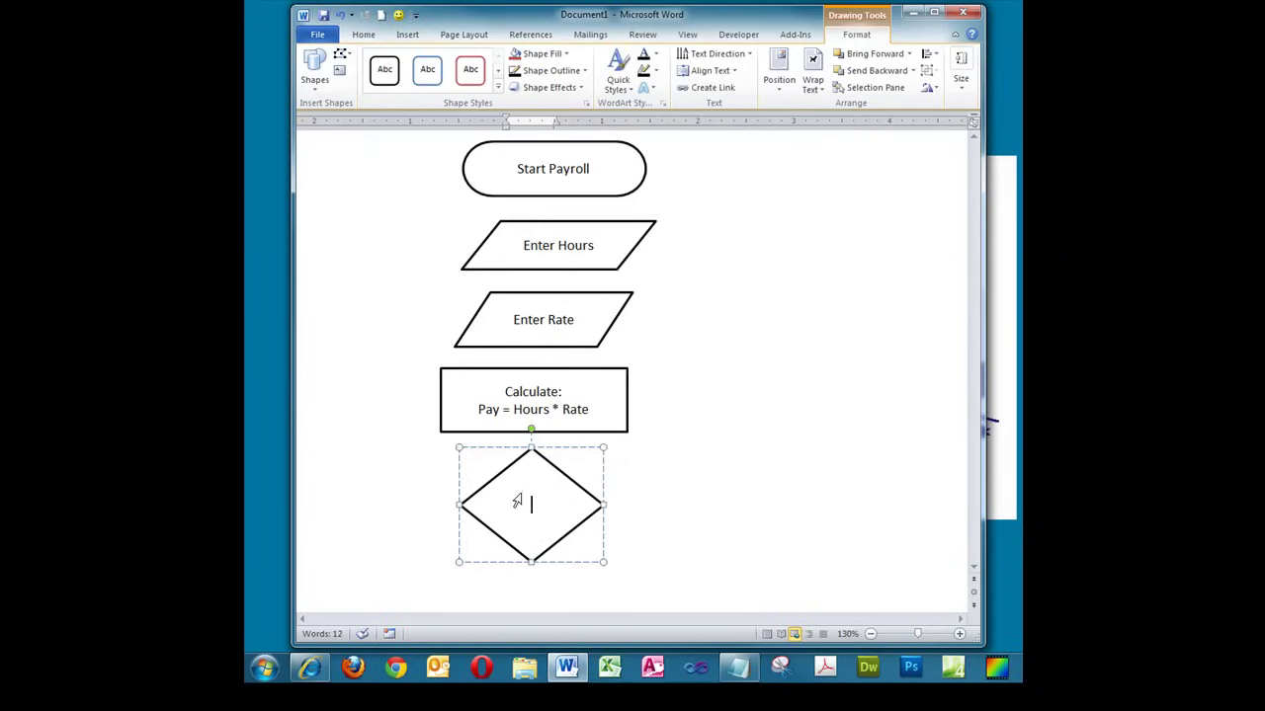
pyautogui.write('Y  More')
pyautogui.press('Return')
pyautogui.write('N')
pyautogui.click(652, 505)
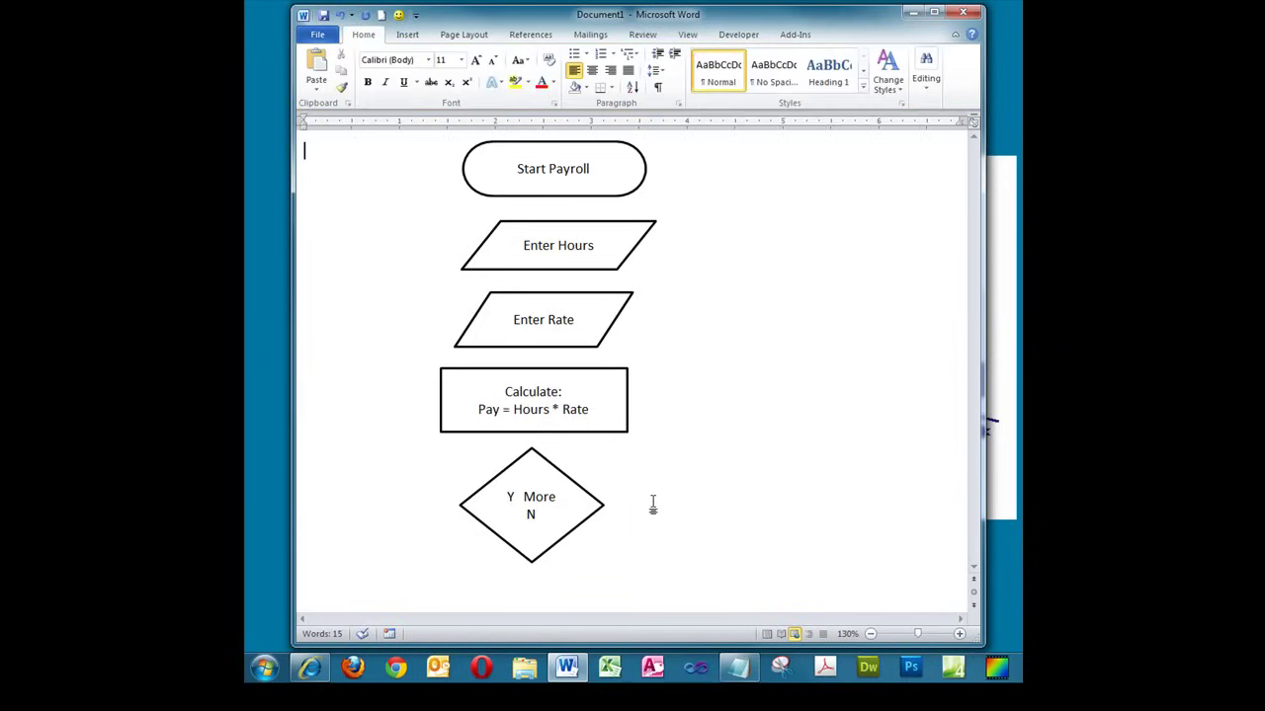
pyautogui.click(407, 36)
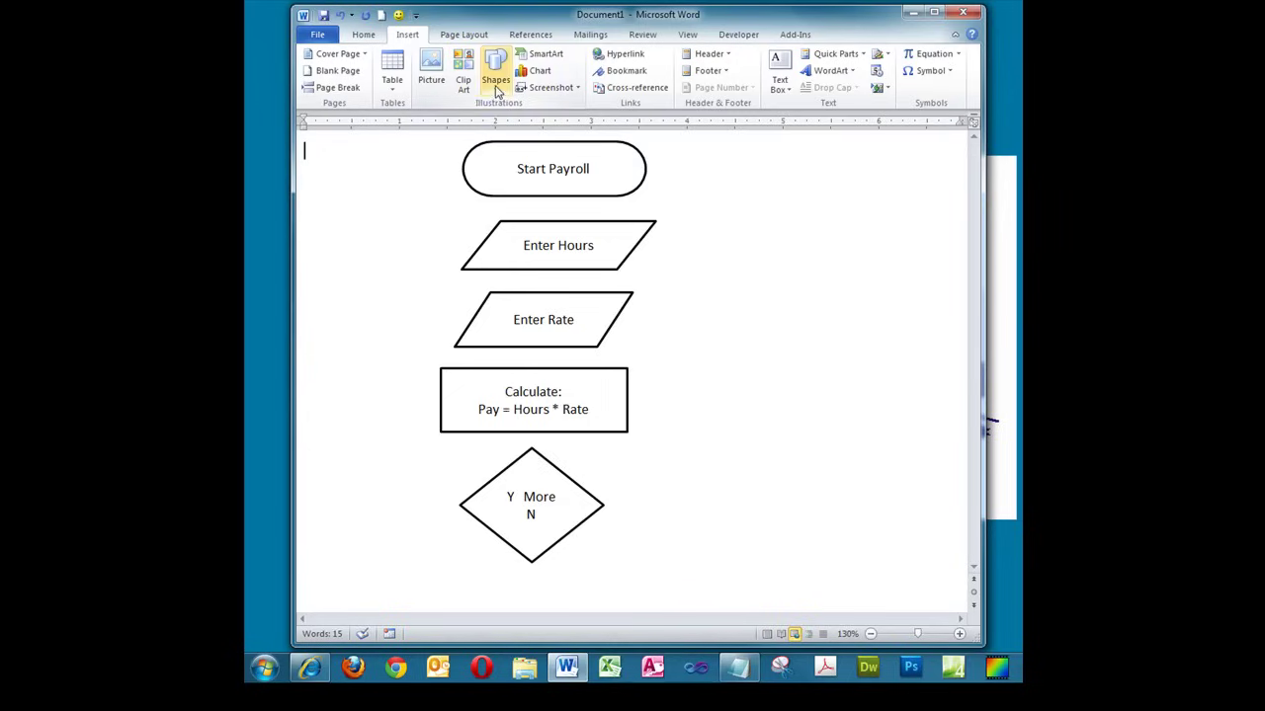
pyautogui.click(497, 87)
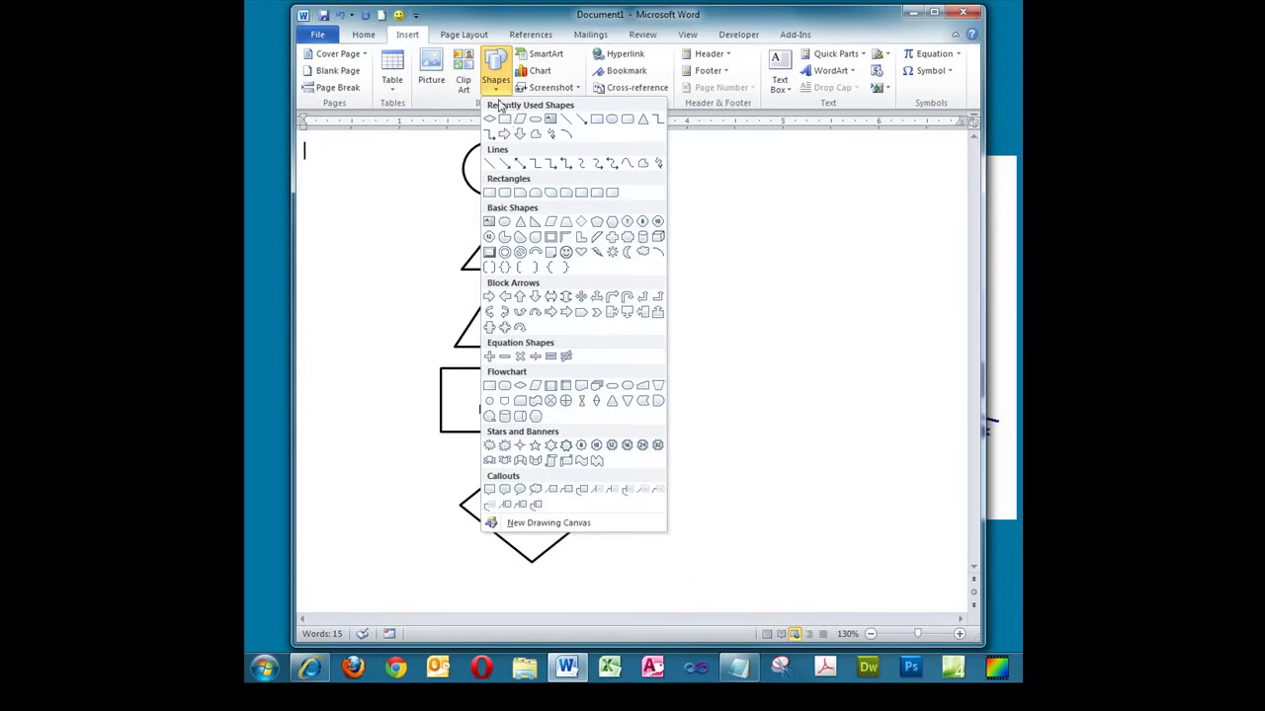
# Step: Draw a black arrow pointing left from the diamond's left corner
pyautogui.click(505, 166)
pyautogui.moveTo(452, 505); pyautogui.dragTo(362, 505)
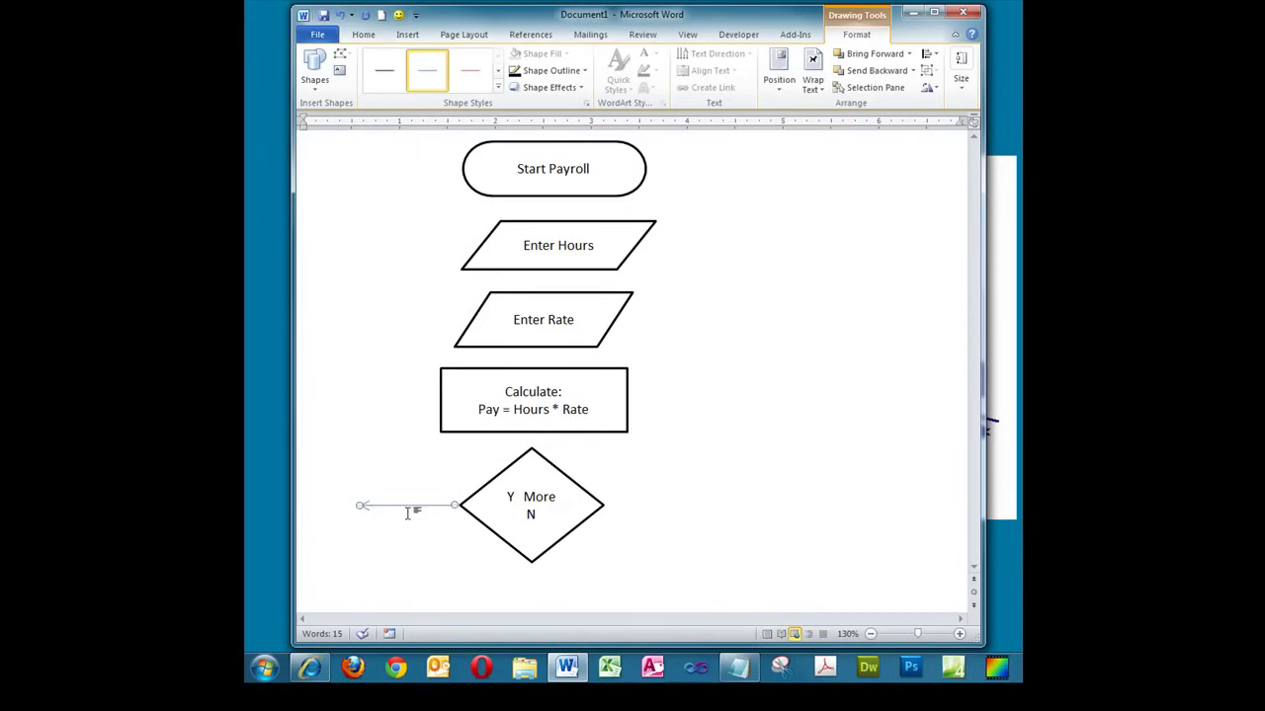
pyautogui.click(558, 79)
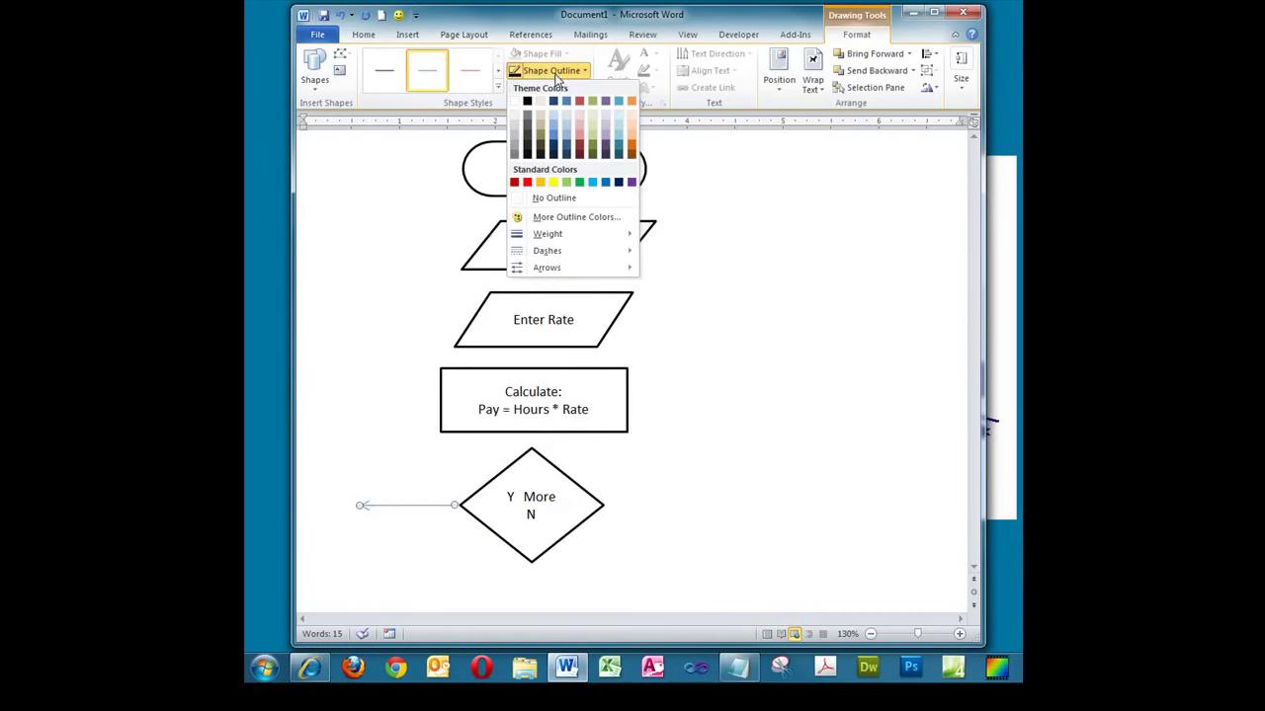
pyautogui.click(530, 103)
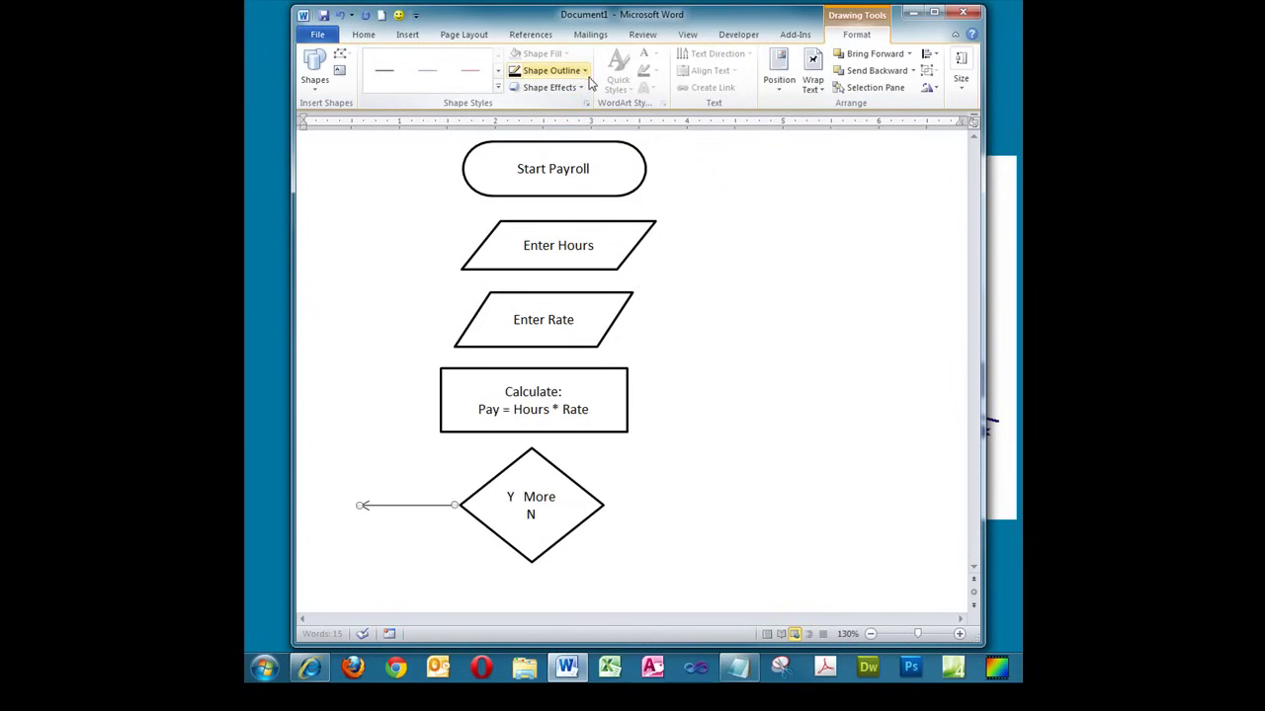
# Step: Widen the arrow line to 1.5 pt and set it as the default line
pyautogui.rightClick(425, 505)
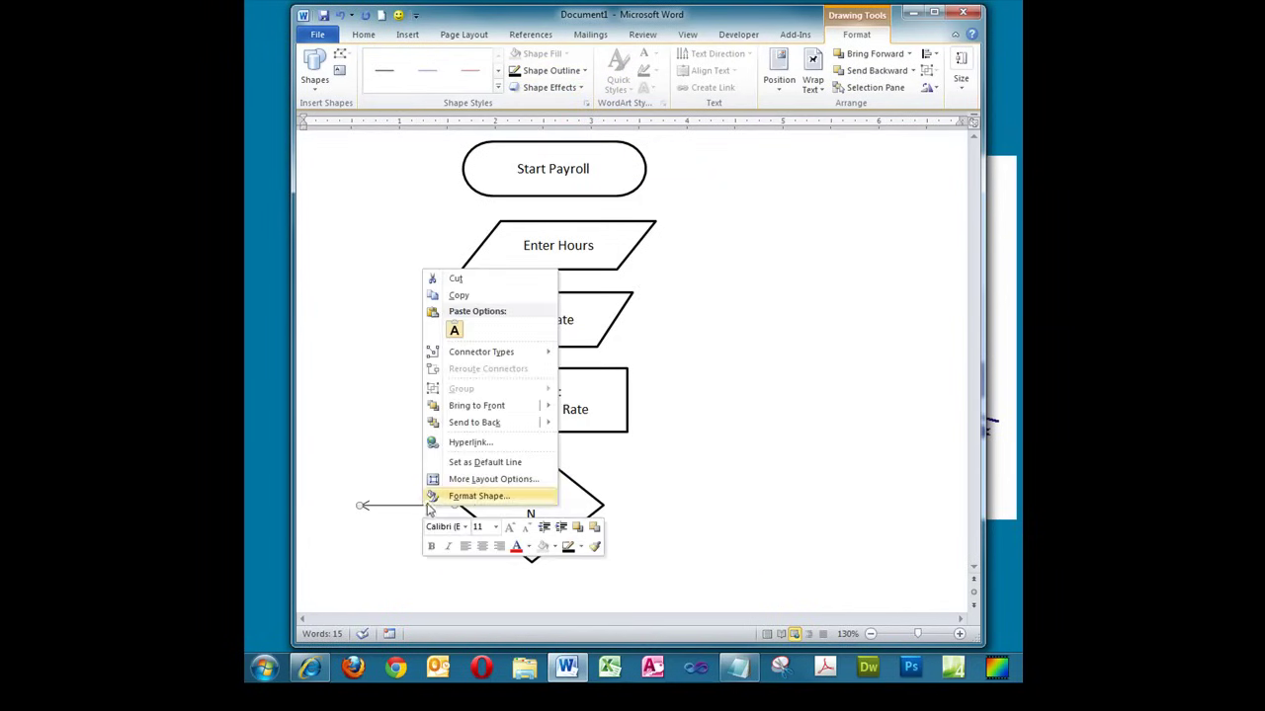
pyautogui.click(468, 497)
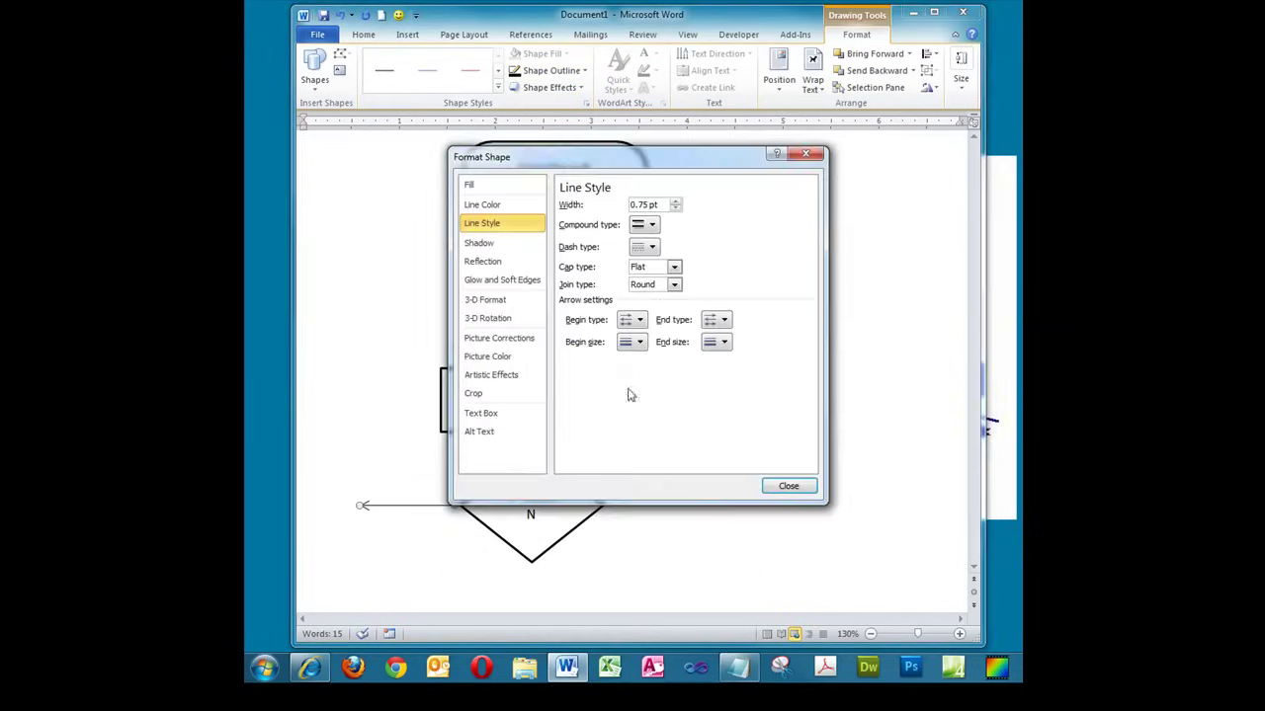
pyautogui.click(674, 202)
pyautogui.click(675, 202)
pyautogui.click(675, 202)
pyautogui.click(788, 486)
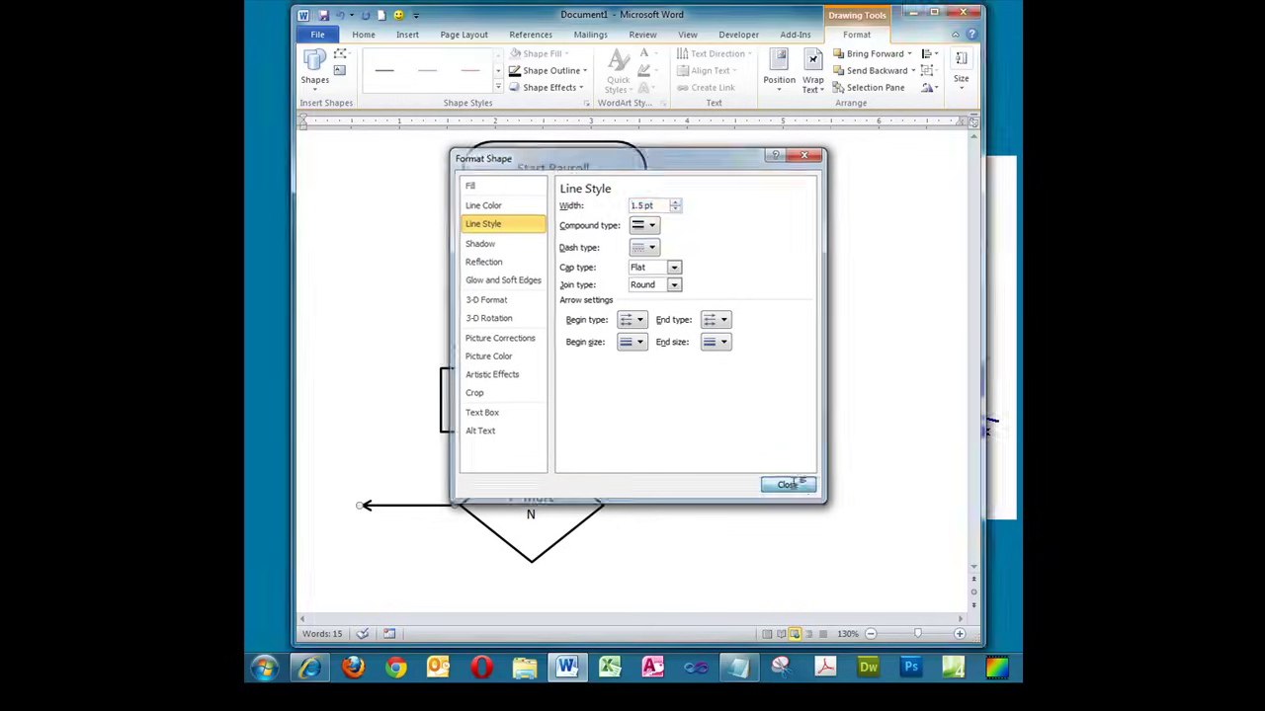
pyautogui.rightClick(428, 508)
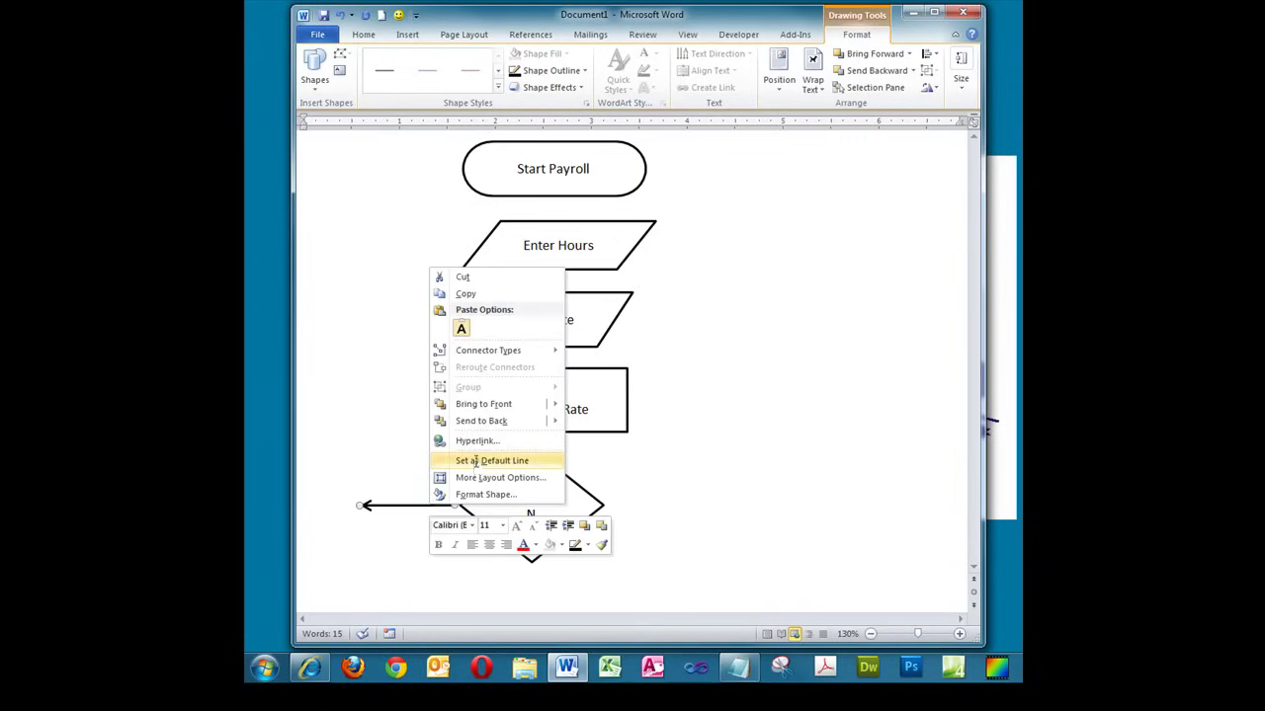
pyautogui.click(475, 462)
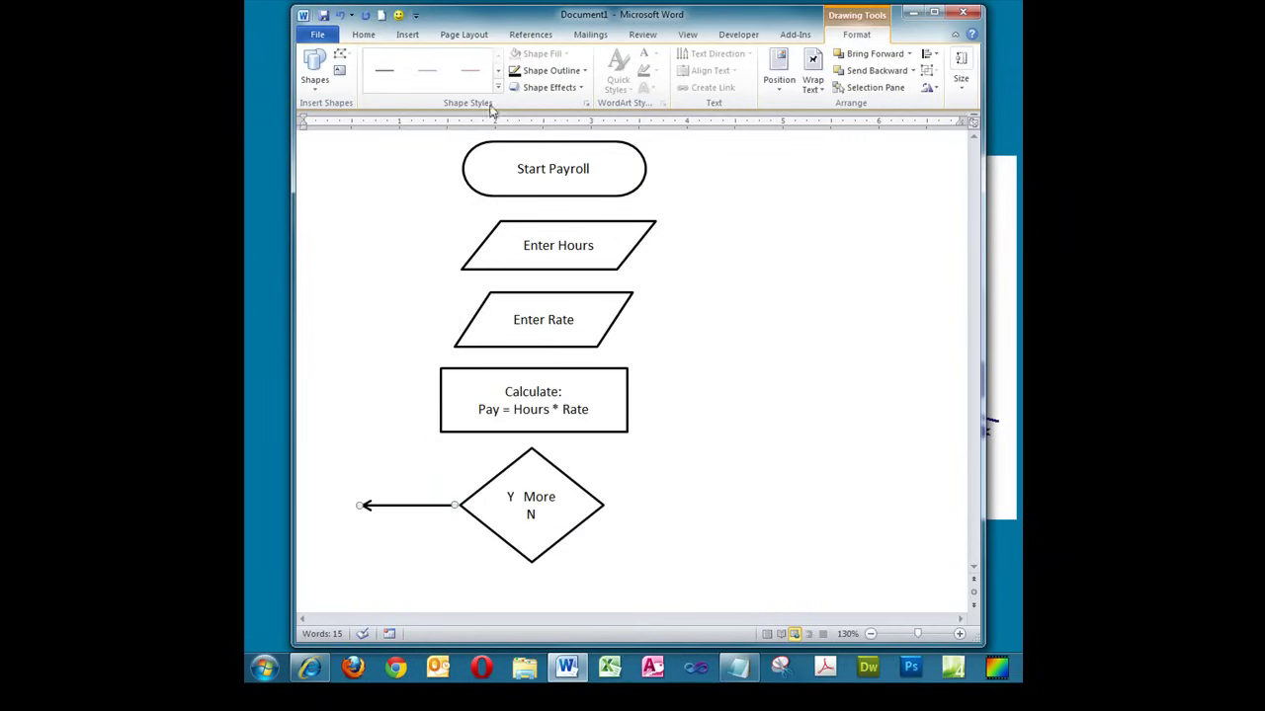
pyautogui.click(407, 37)
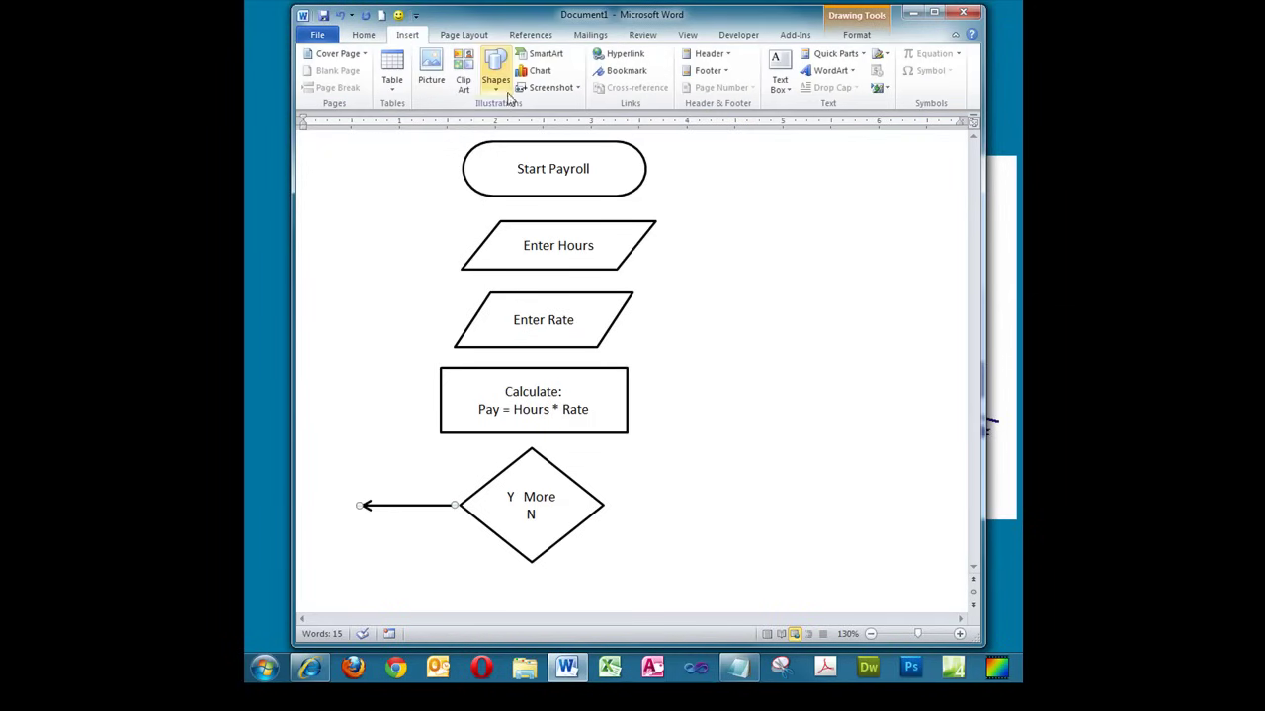
# Step: Draw an arrow up the left side, then one pointing right into Enter Hours
pyautogui.click(495, 77)
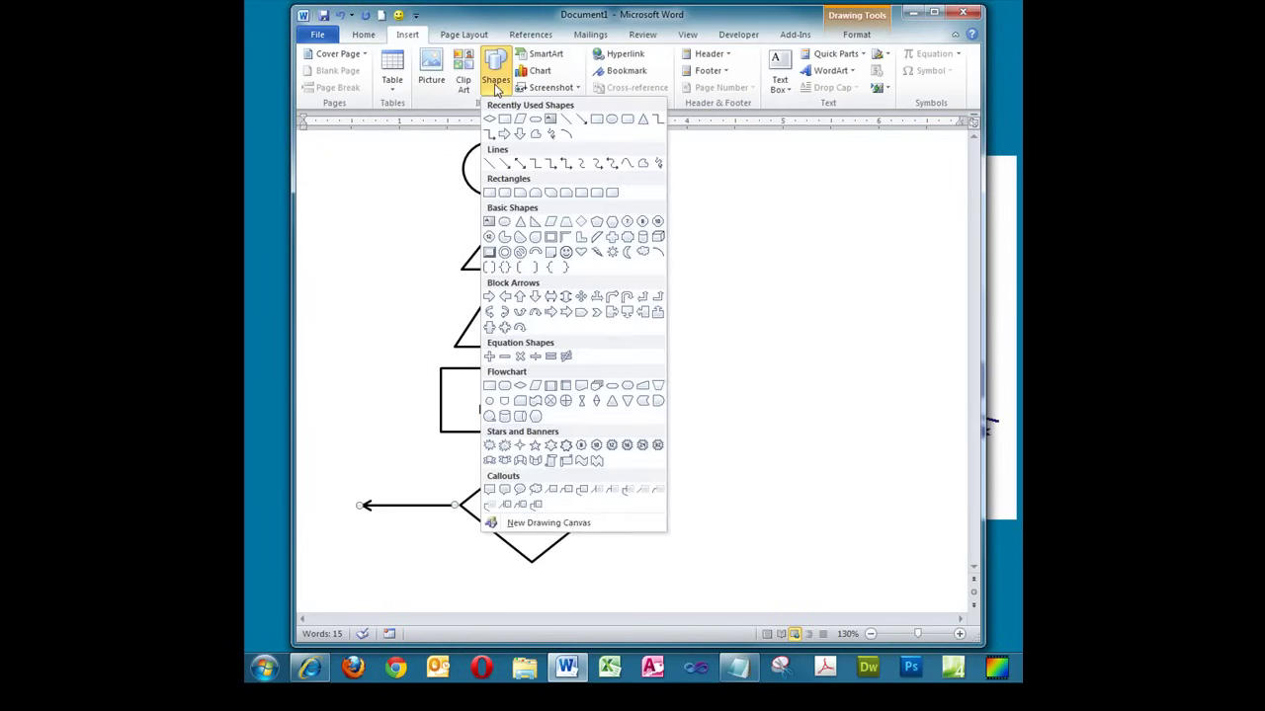
pyautogui.click(504, 163)
pyautogui.moveTo(359, 505); pyautogui.dragTo(365, 249)
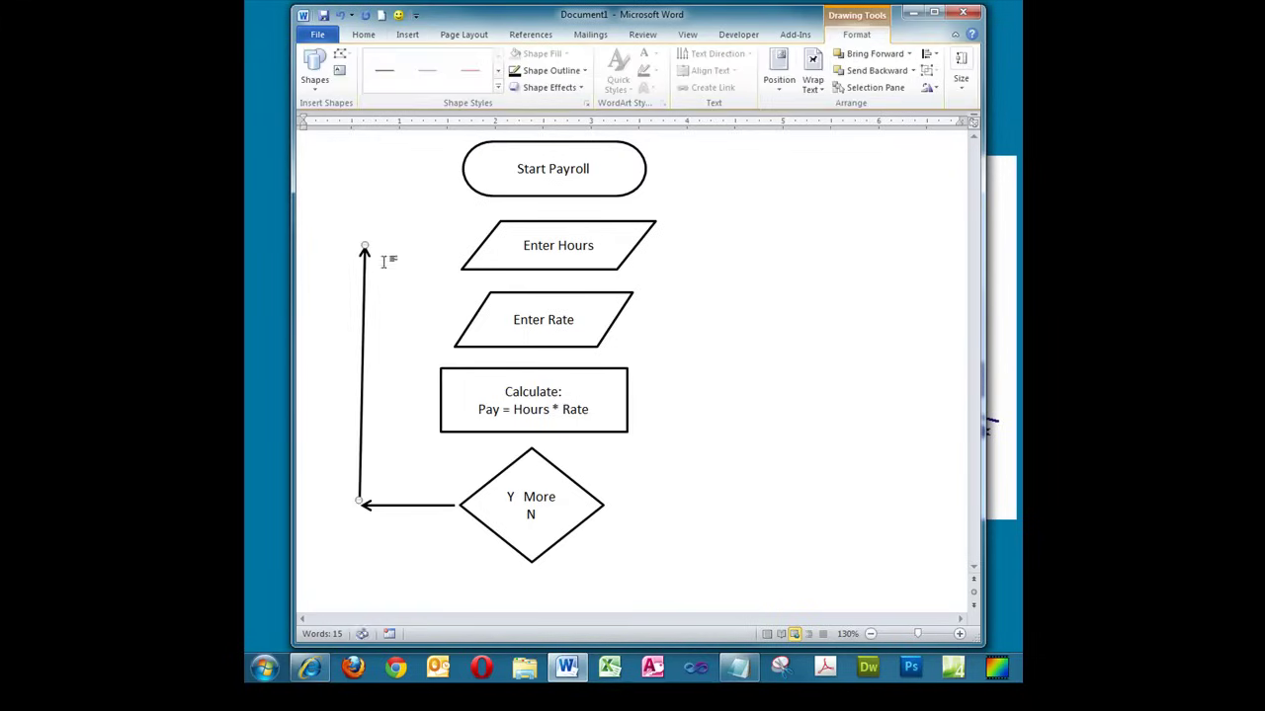
pyautogui.click(496, 79)
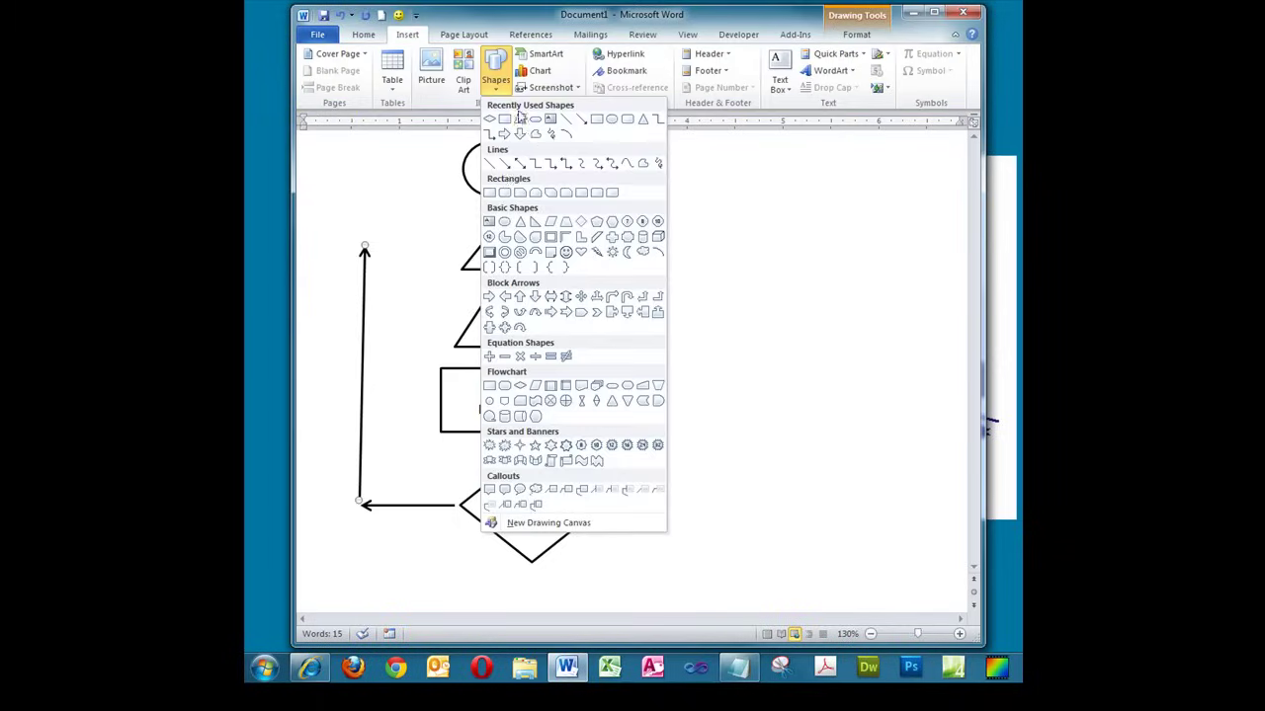
pyautogui.click(504, 163)
pyautogui.moveTo(377, 250); pyautogui.dragTo(463, 249)
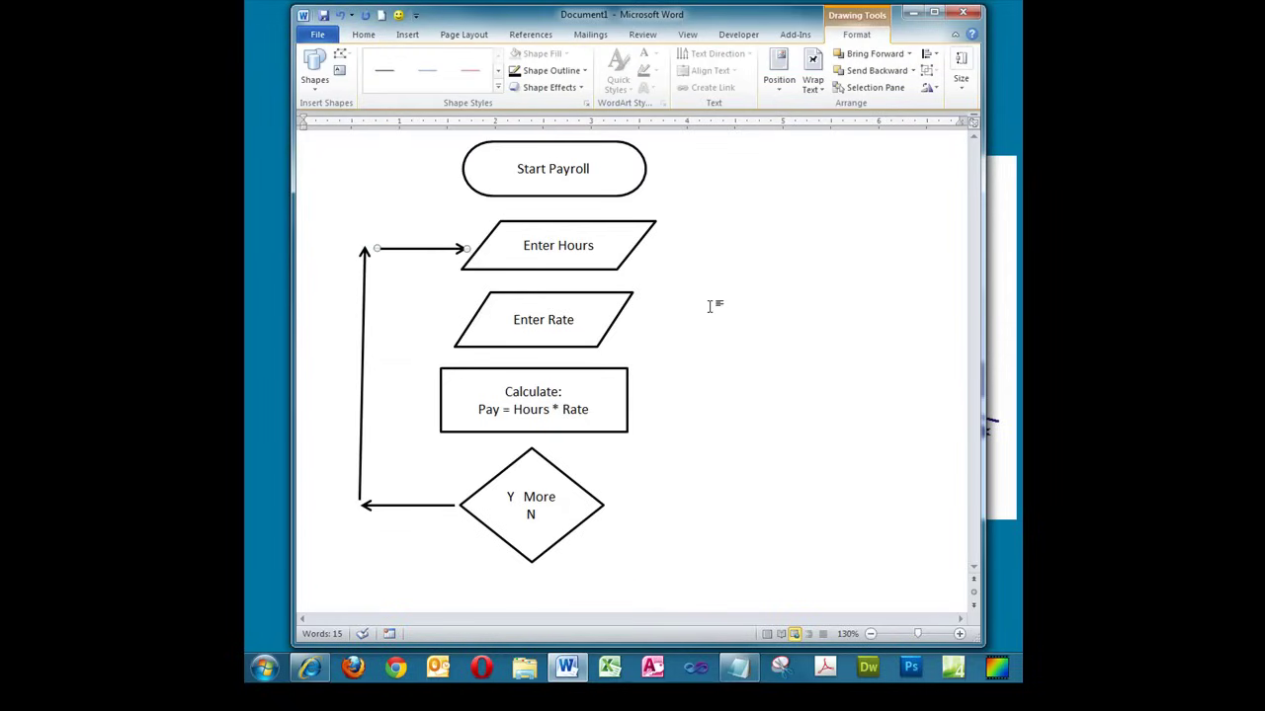
# Step: Draw a short arrow down from the diamond's bottom point
pyautogui.click(407, 35)
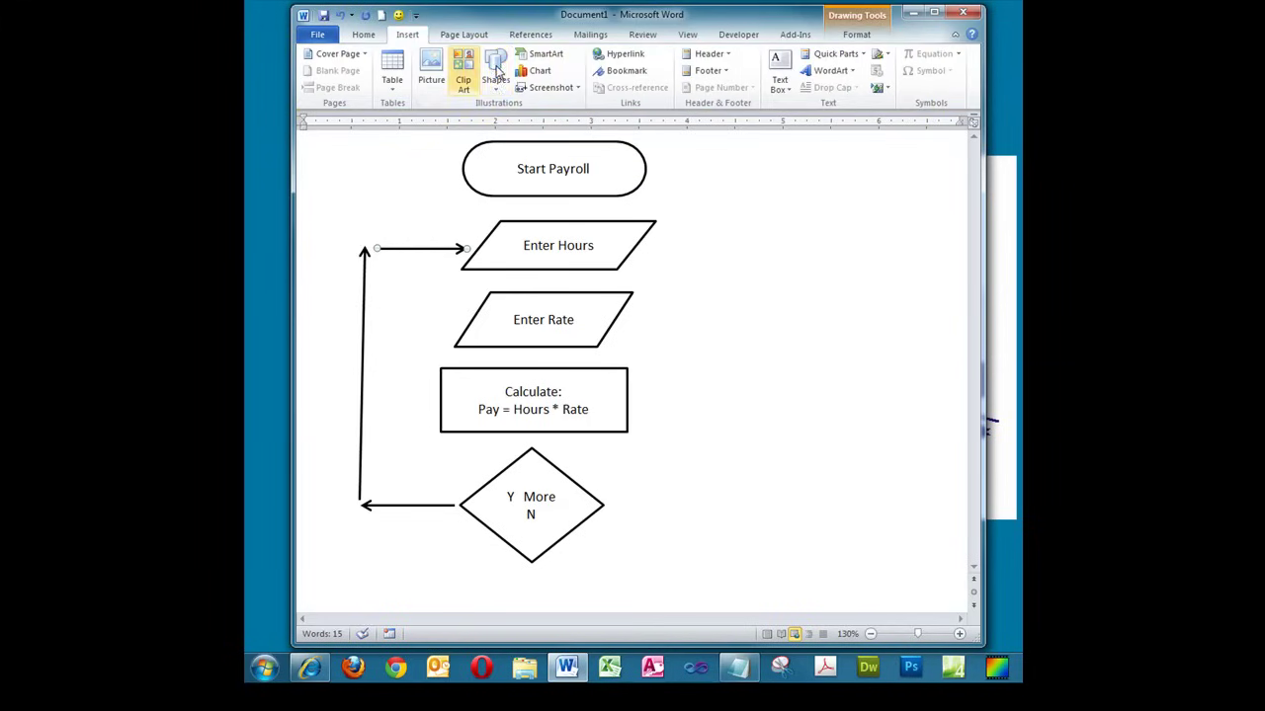
pyautogui.click(494, 77)
pyautogui.click(508, 169)
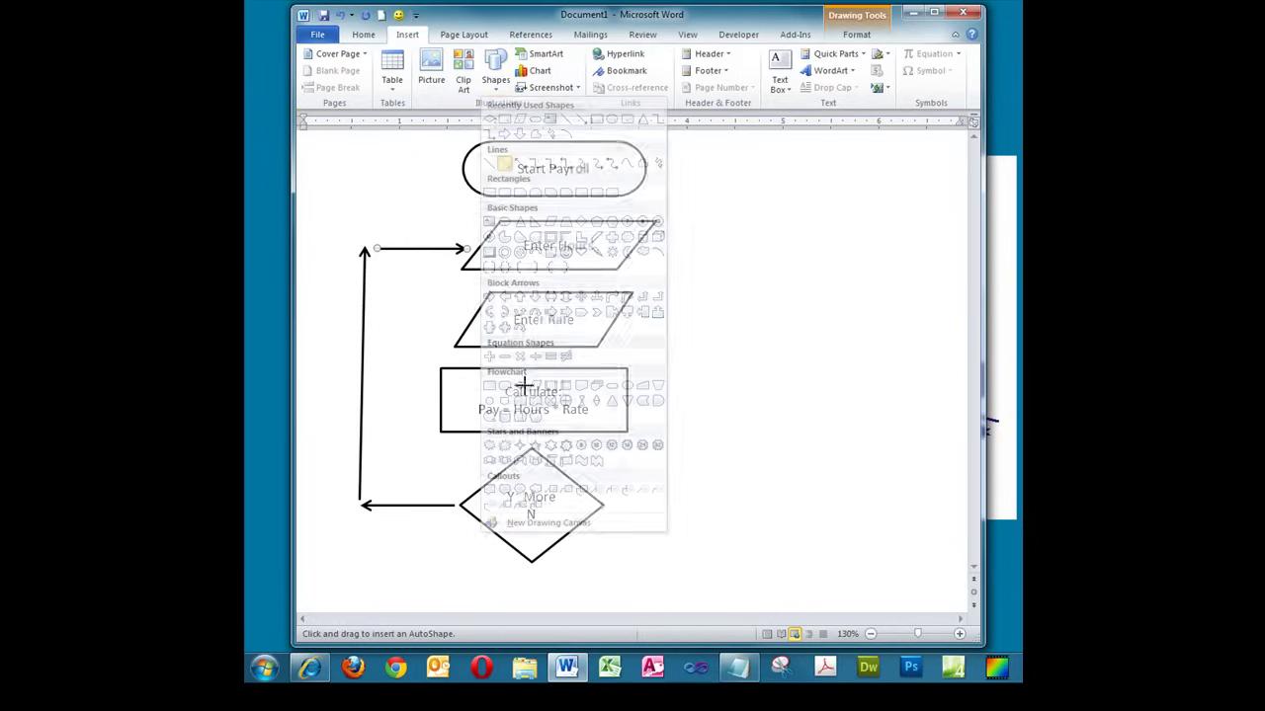
pyautogui.moveTo(530, 571); pyautogui.dragTo(531, 595)
# Step: Add a terminator labelled 'End' below the arrow, make it taller and centre it
pyautogui.click(496, 83)
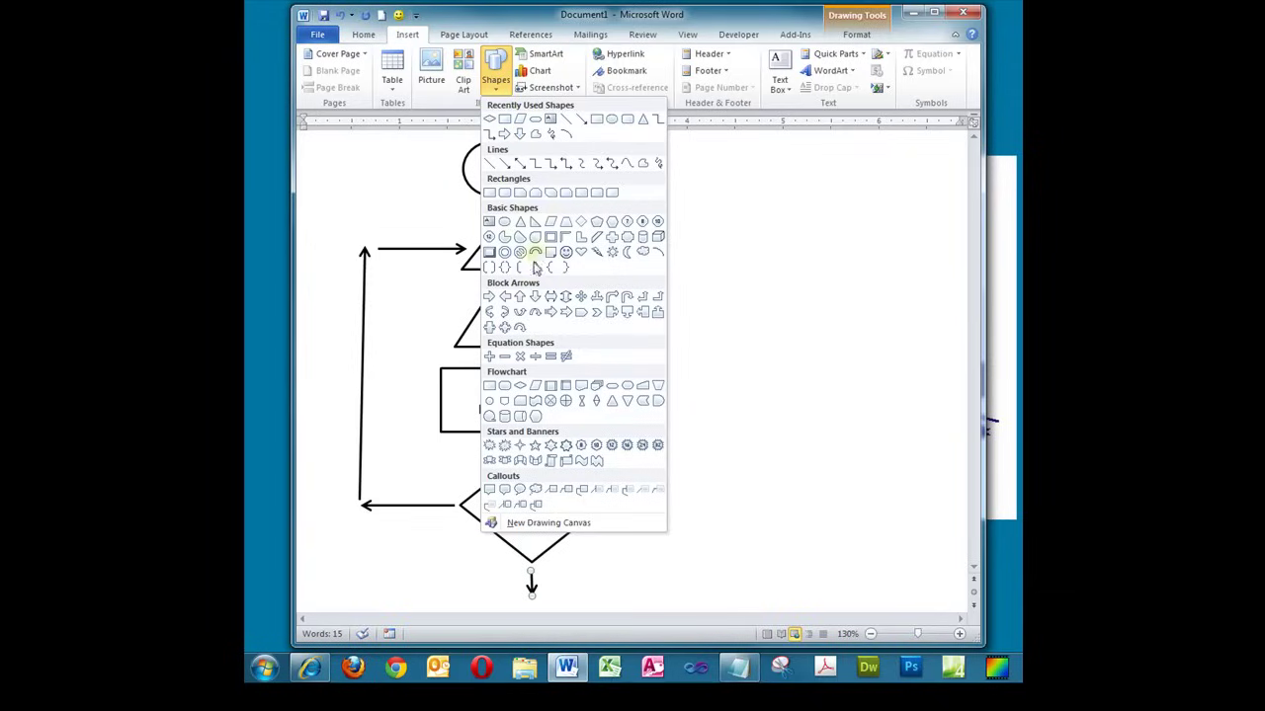
pyautogui.click(612, 388)
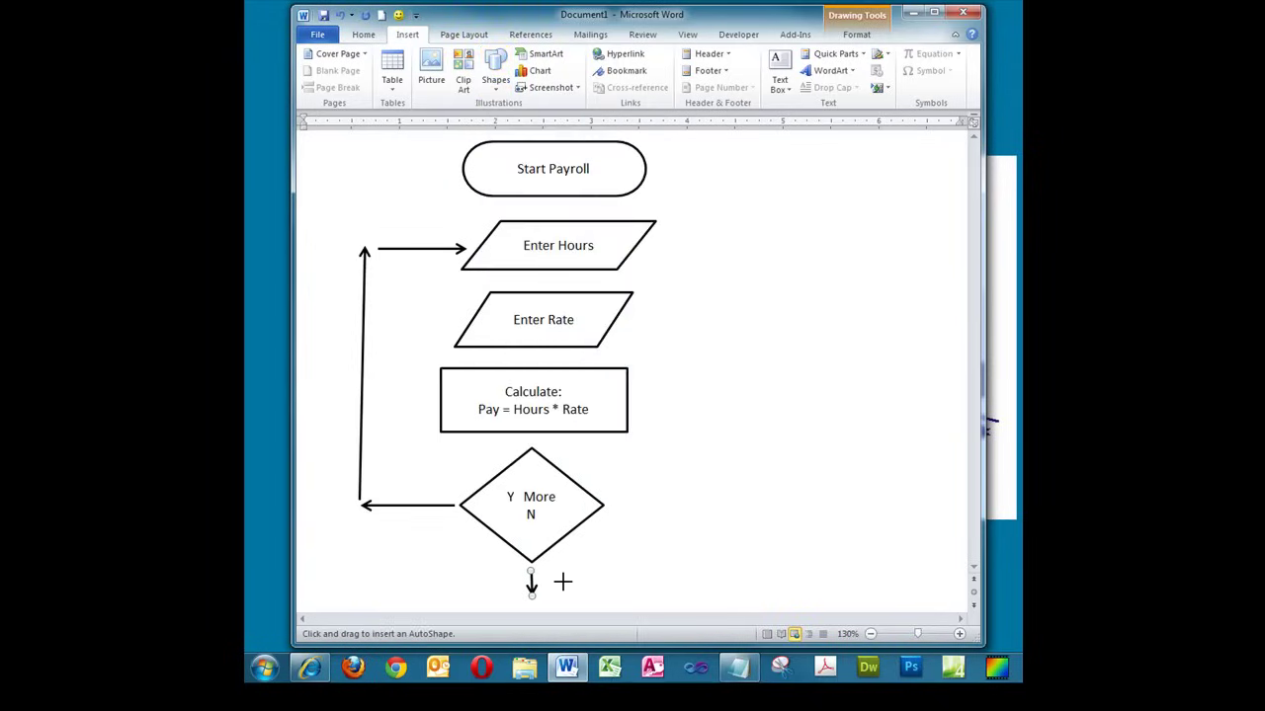
pyautogui.moveTo(483, 598); pyautogui.dragTo(620, 627)
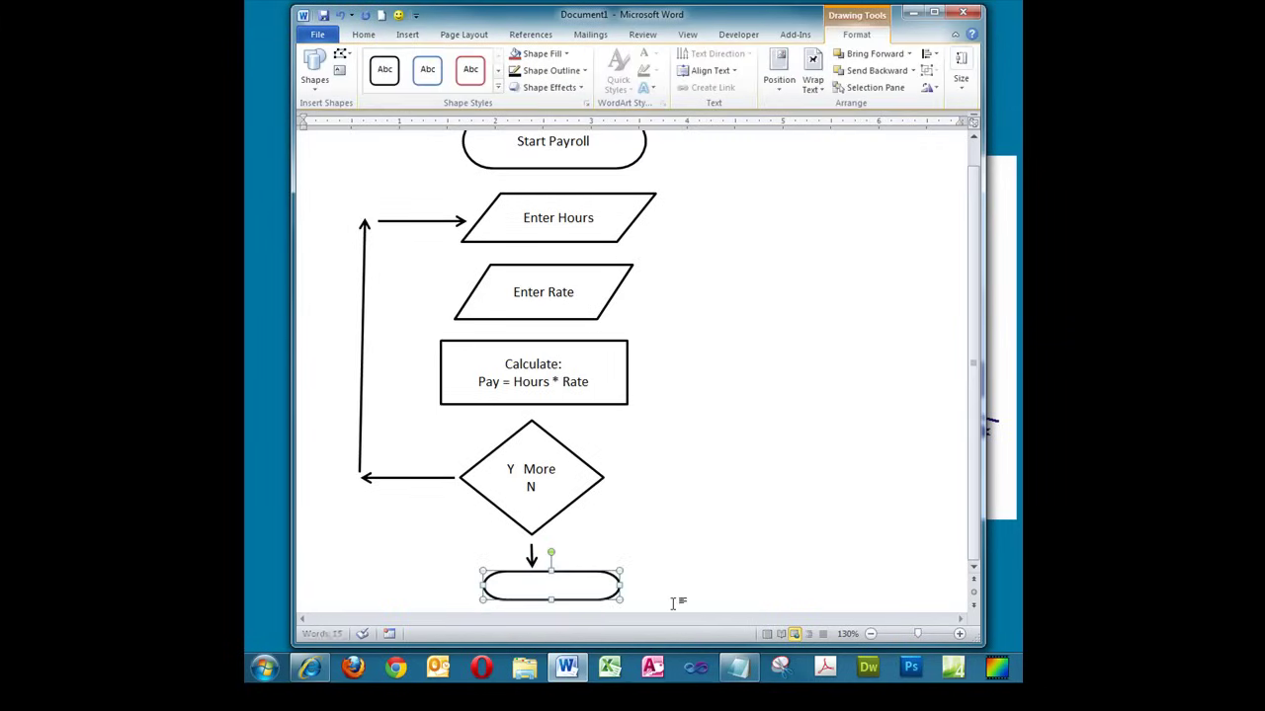
pyautogui.rightClick(535, 587)
pyautogui.click(573, 394)
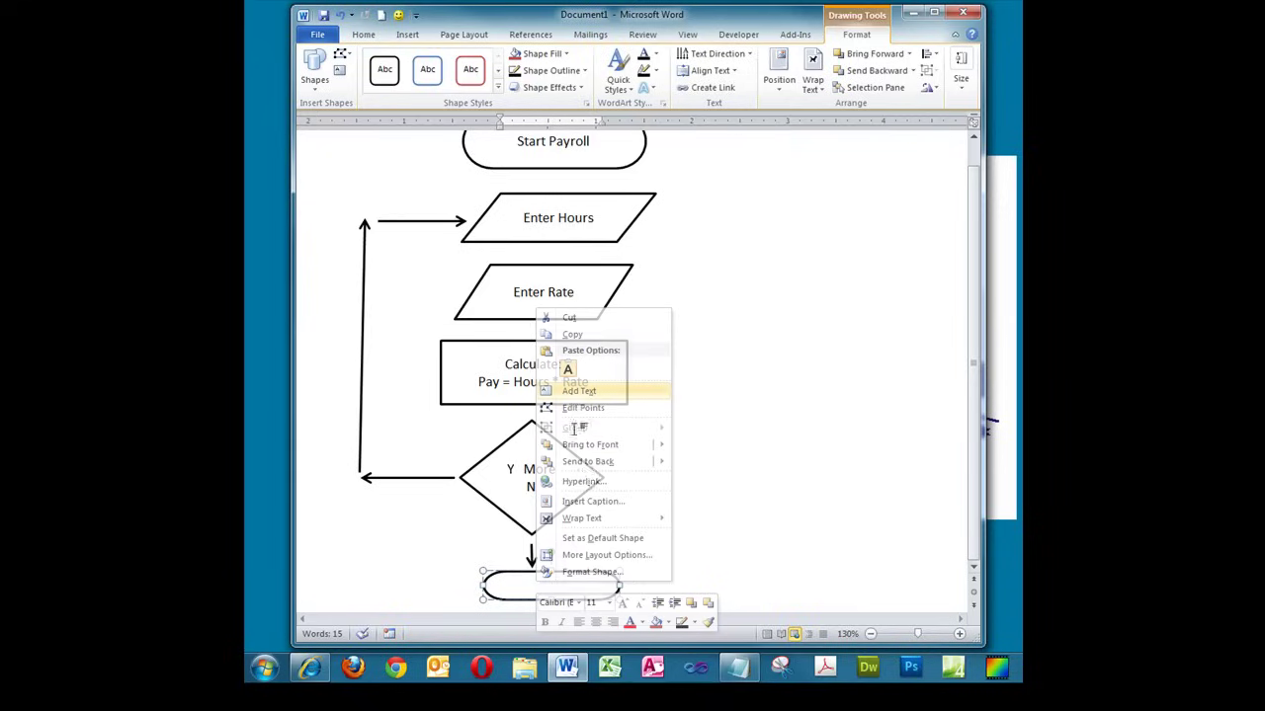
pyautogui.write('End')
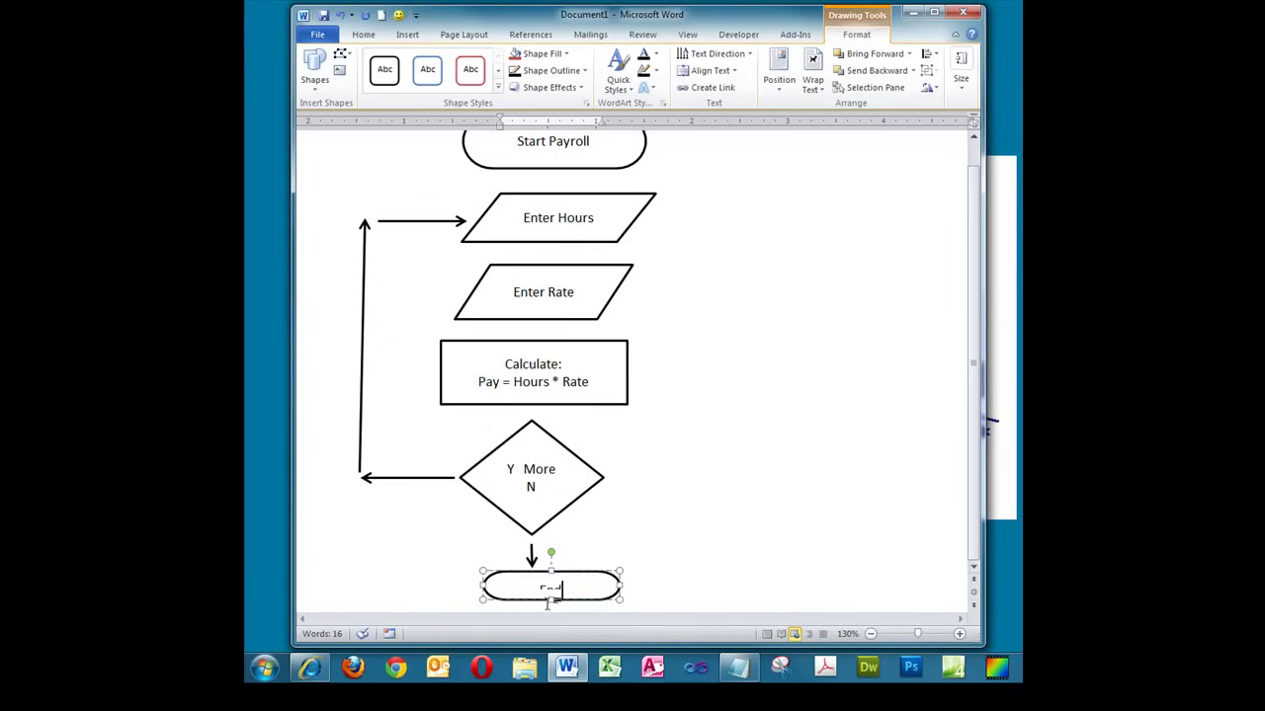
pyautogui.moveTo(551, 600); pyautogui.dragTo(551, 611)
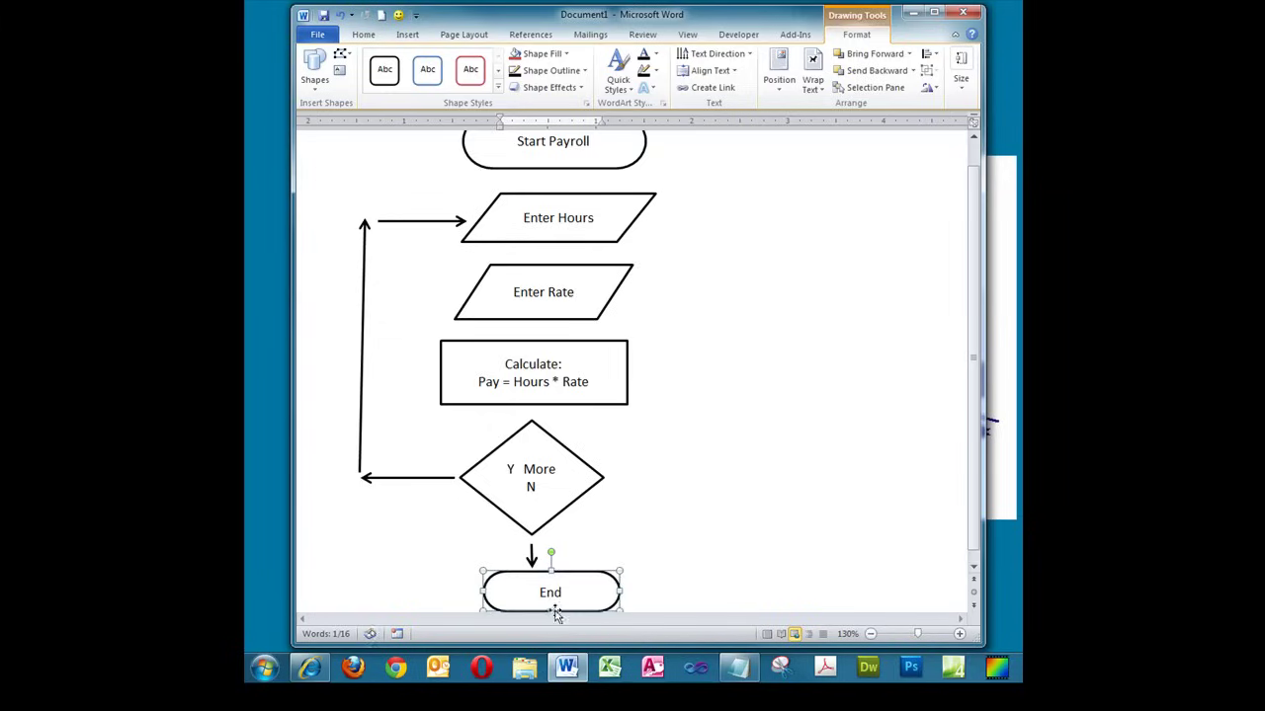
pyautogui.moveTo(606, 576); pyautogui.dragTo(587, 576)
pyautogui.click(641, 550)
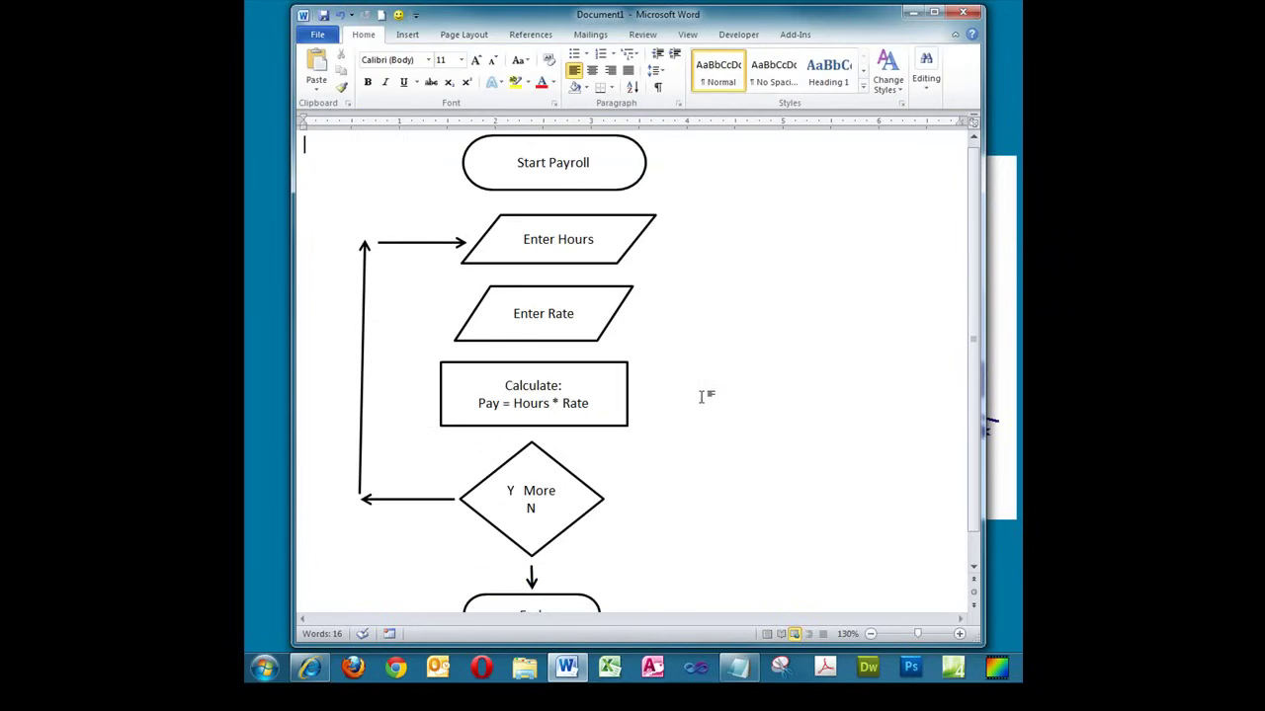
# Step: Zoom to 120% and add arrows from Start Payroll to Enter Hours and Enter Hours to Enter Rate
pyautogui.click(871, 633)
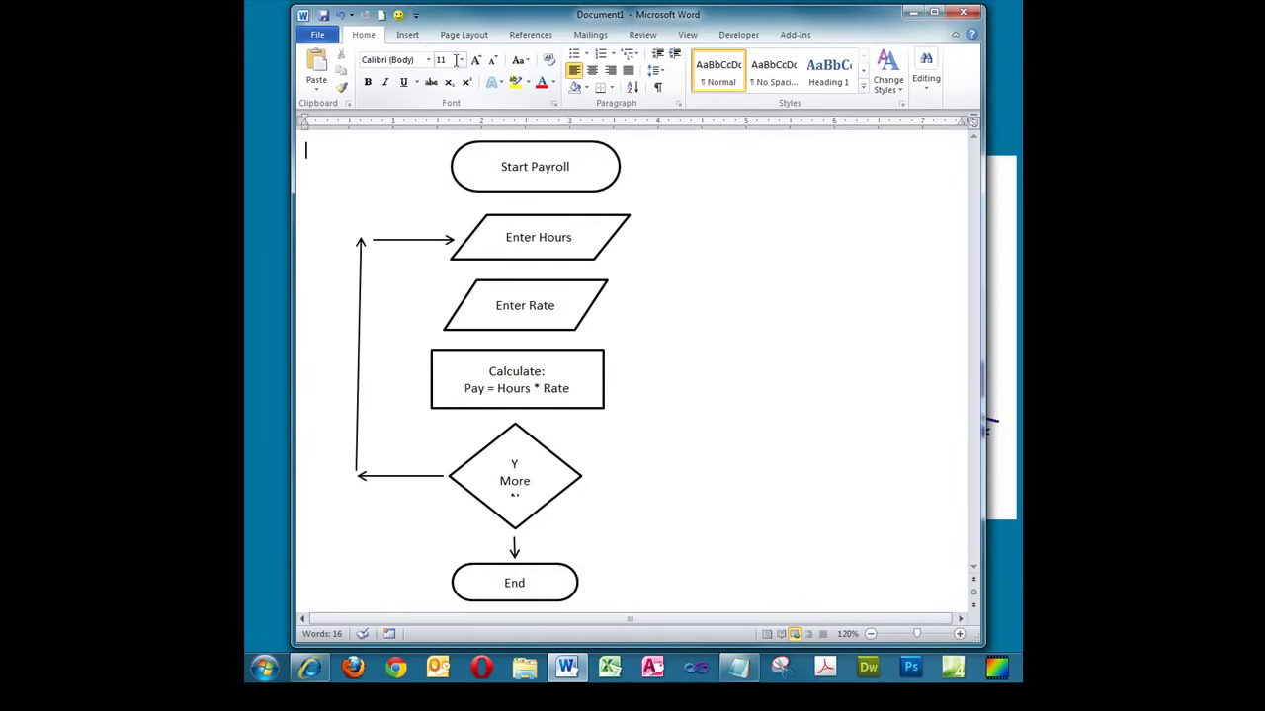
pyautogui.click(407, 34)
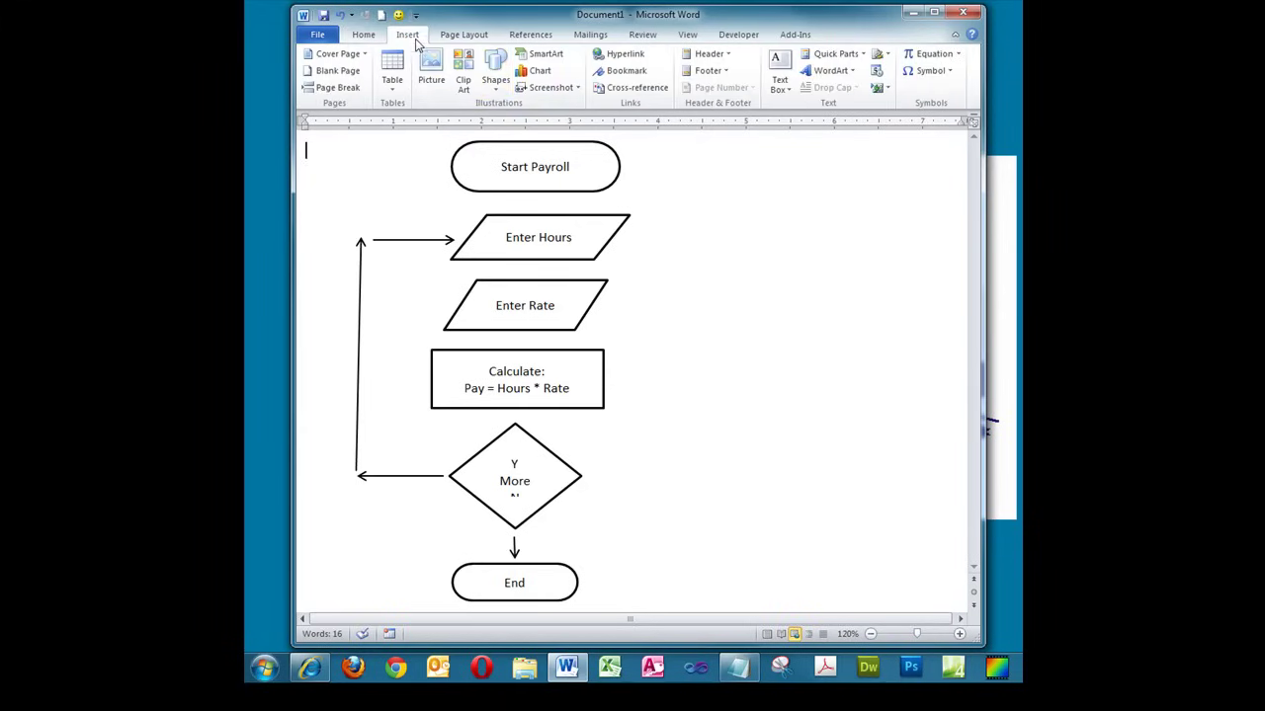
pyautogui.click(496, 81)
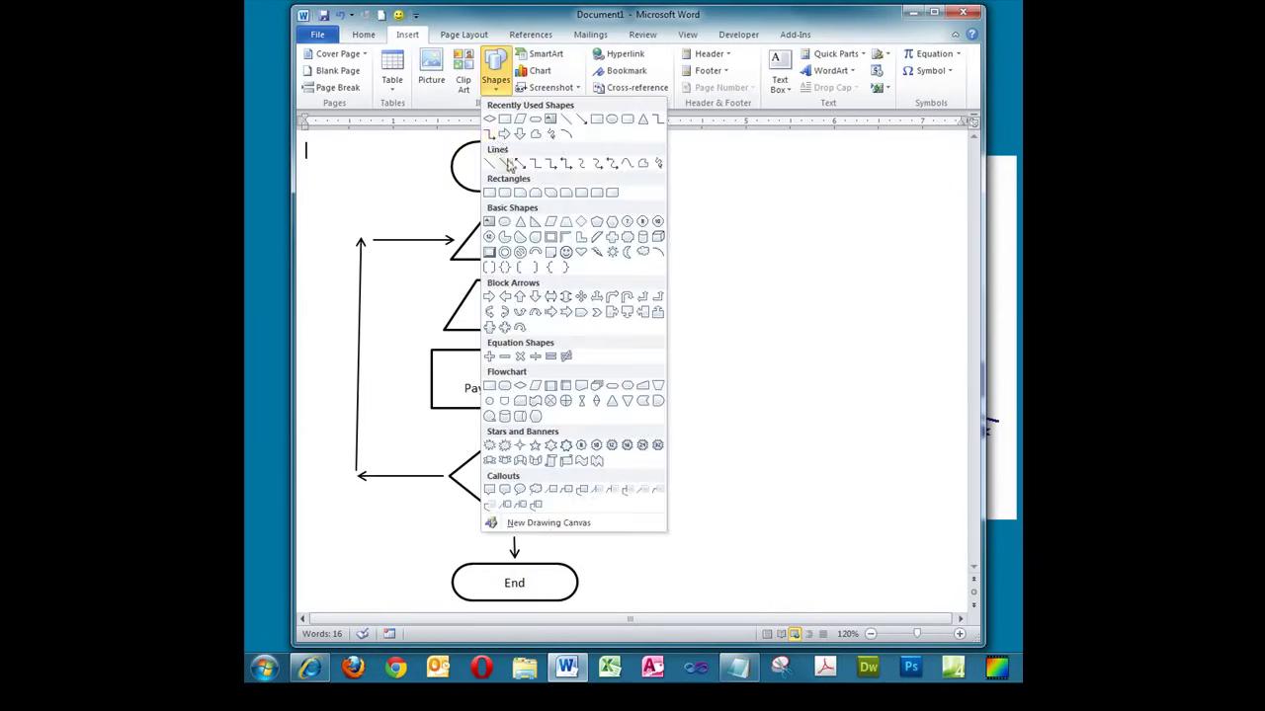
pyautogui.click(498, 158)
pyautogui.click(531, 195)
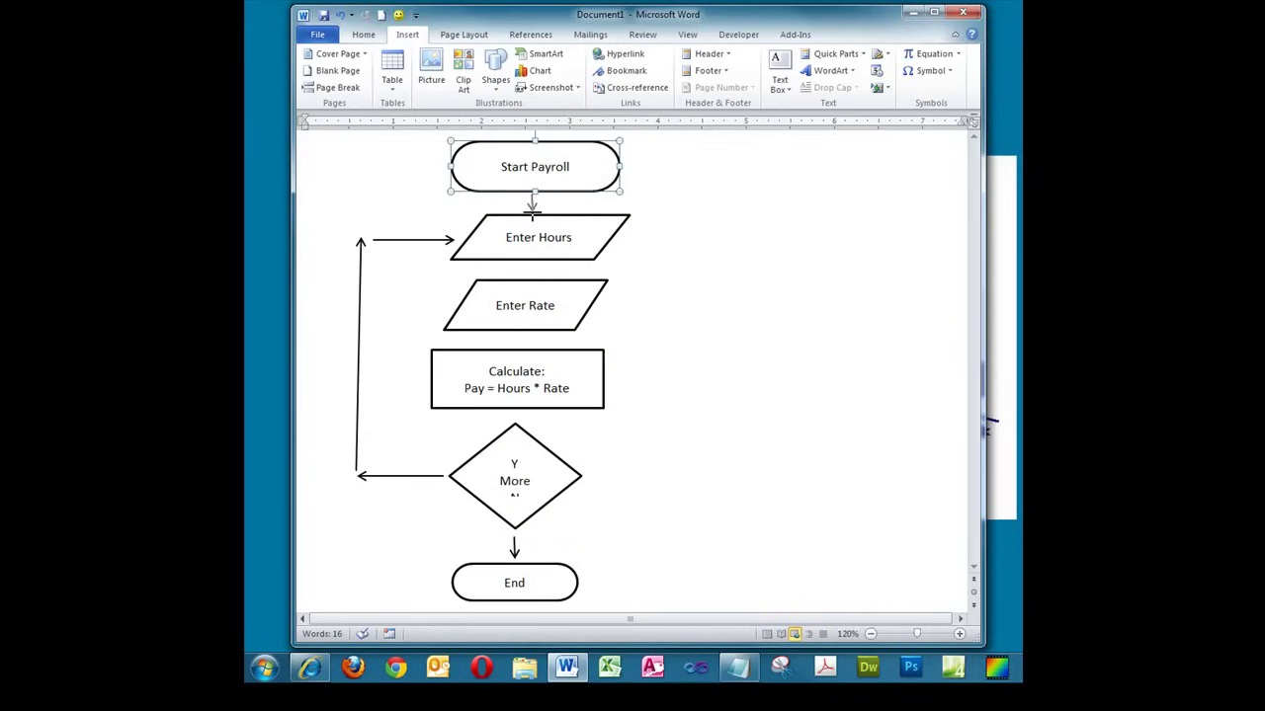
pyautogui.click(532, 205)
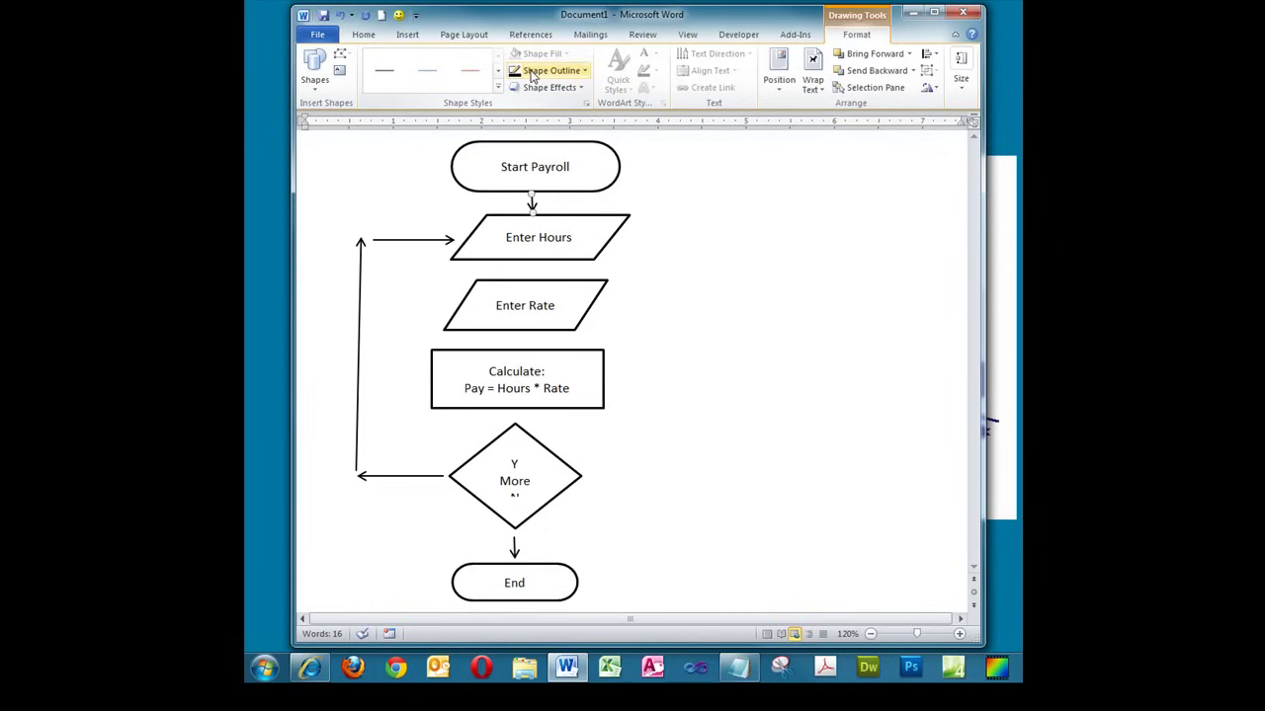
pyautogui.click(408, 34)
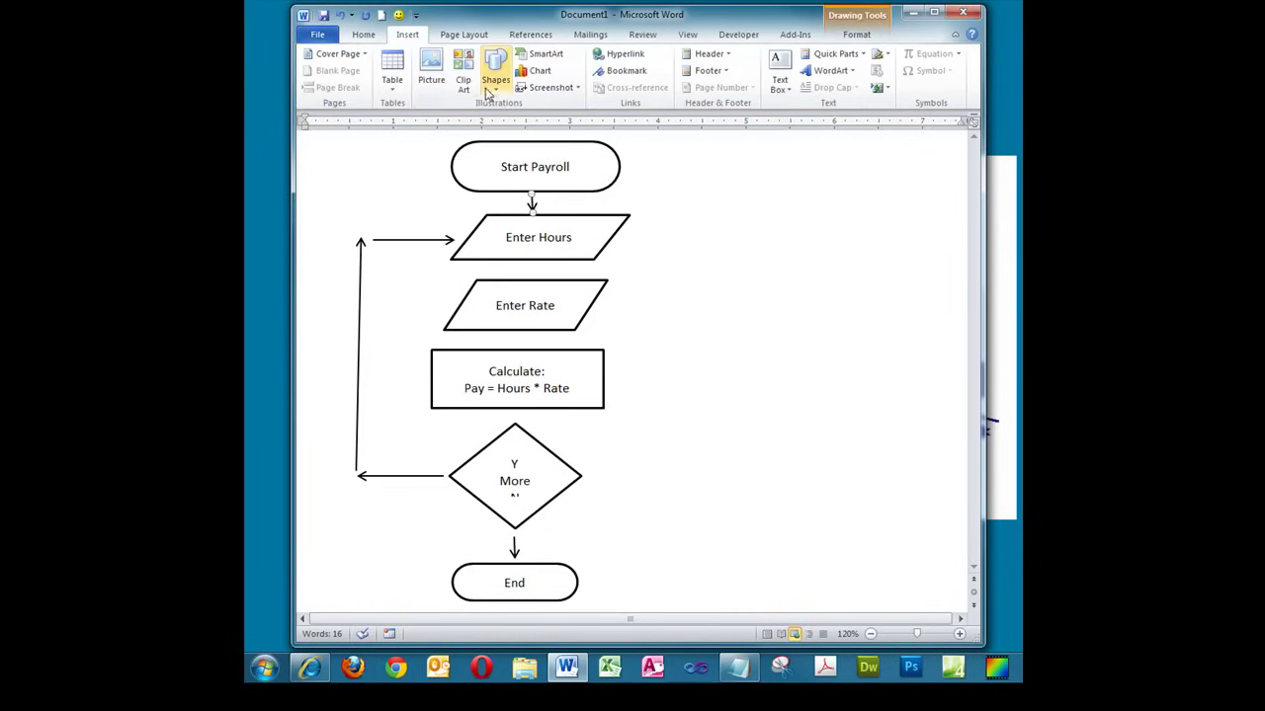
pyautogui.click(487, 90)
pyautogui.click(504, 170)
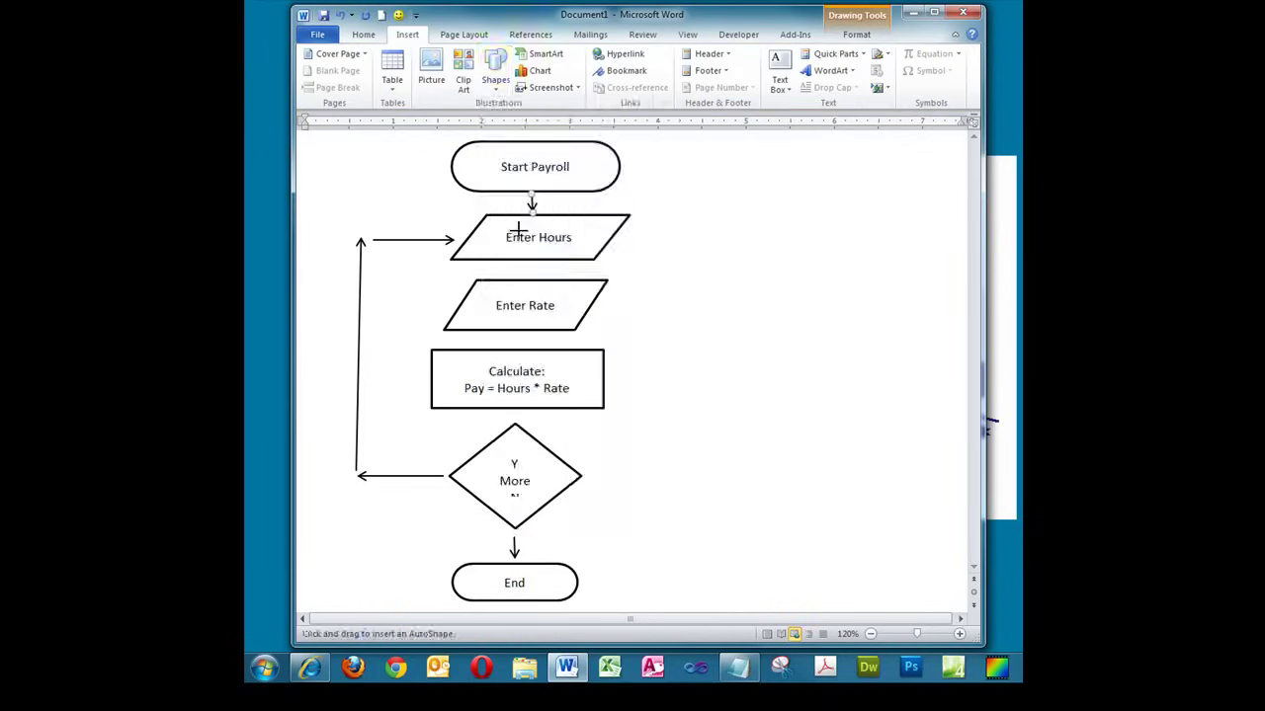
pyautogui.moveTo(528, 260); pyautogui.dragTo(530, 282)
# Step: Add arrows from Enter Rate down to Calculate and from Calculate down to the diamond
pyautogui.click(411, 35)
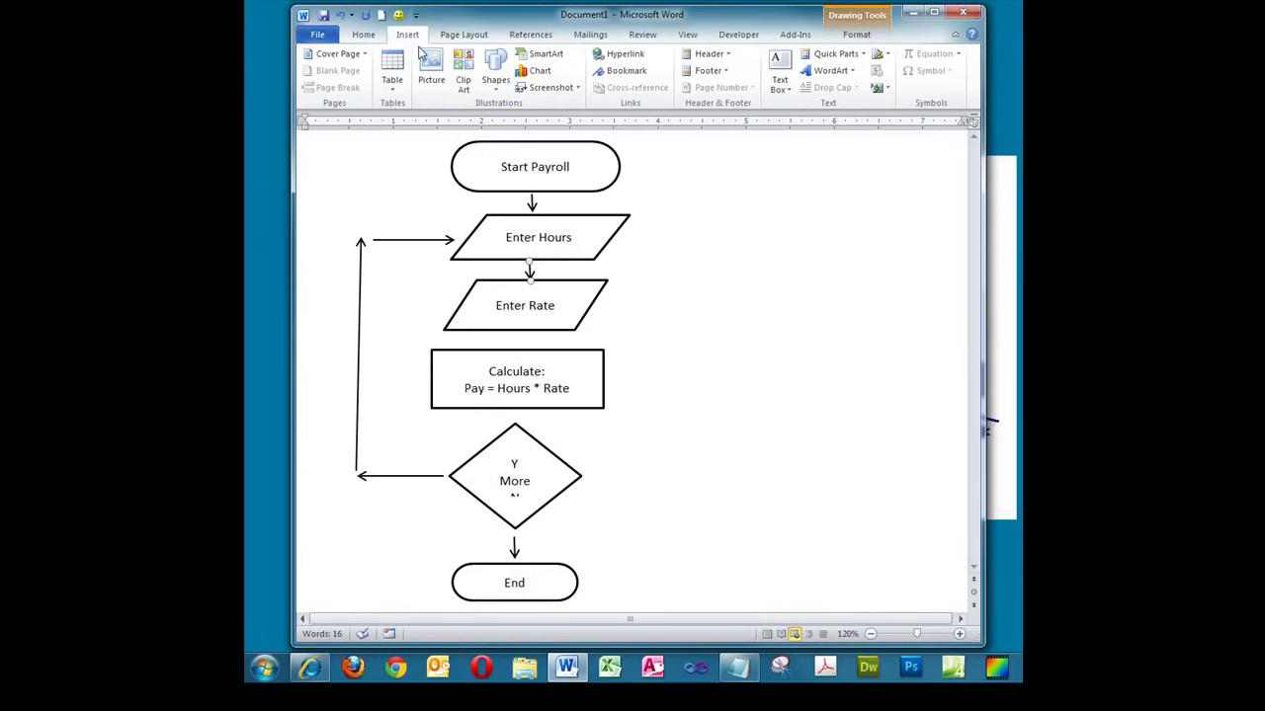
pyautogui.click(495, 81)
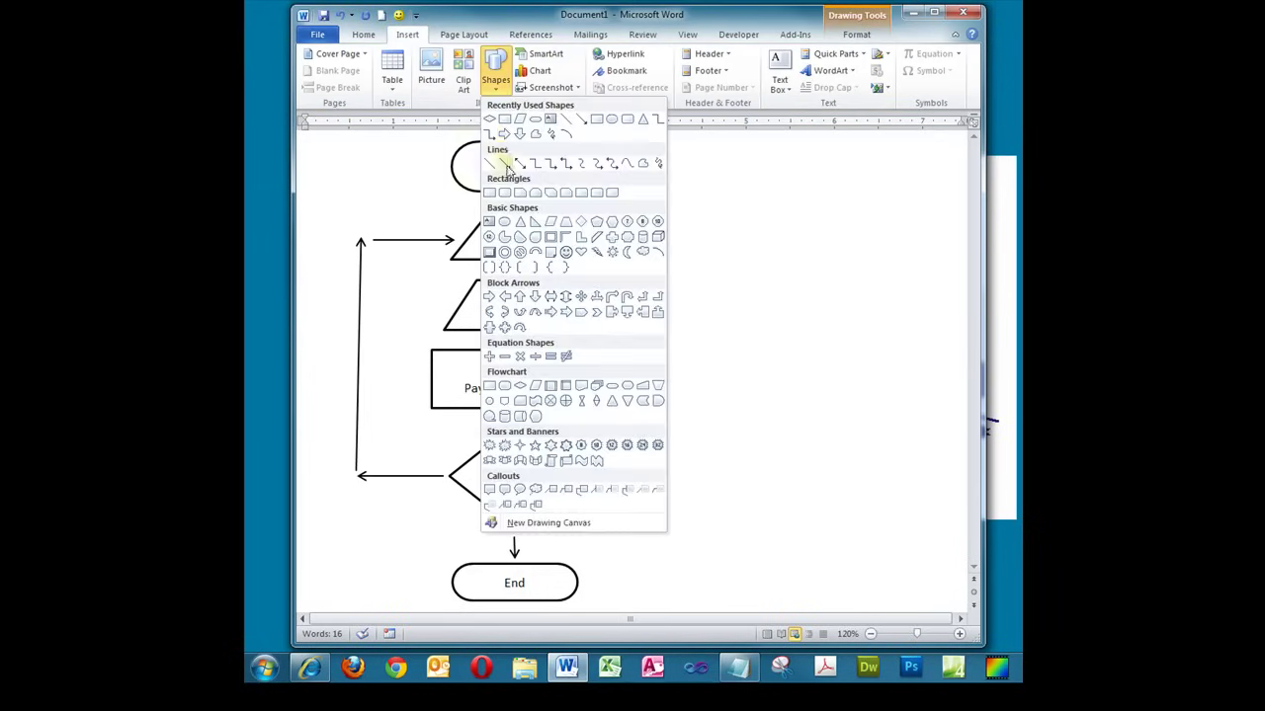
pyautogui.click(515, 165)
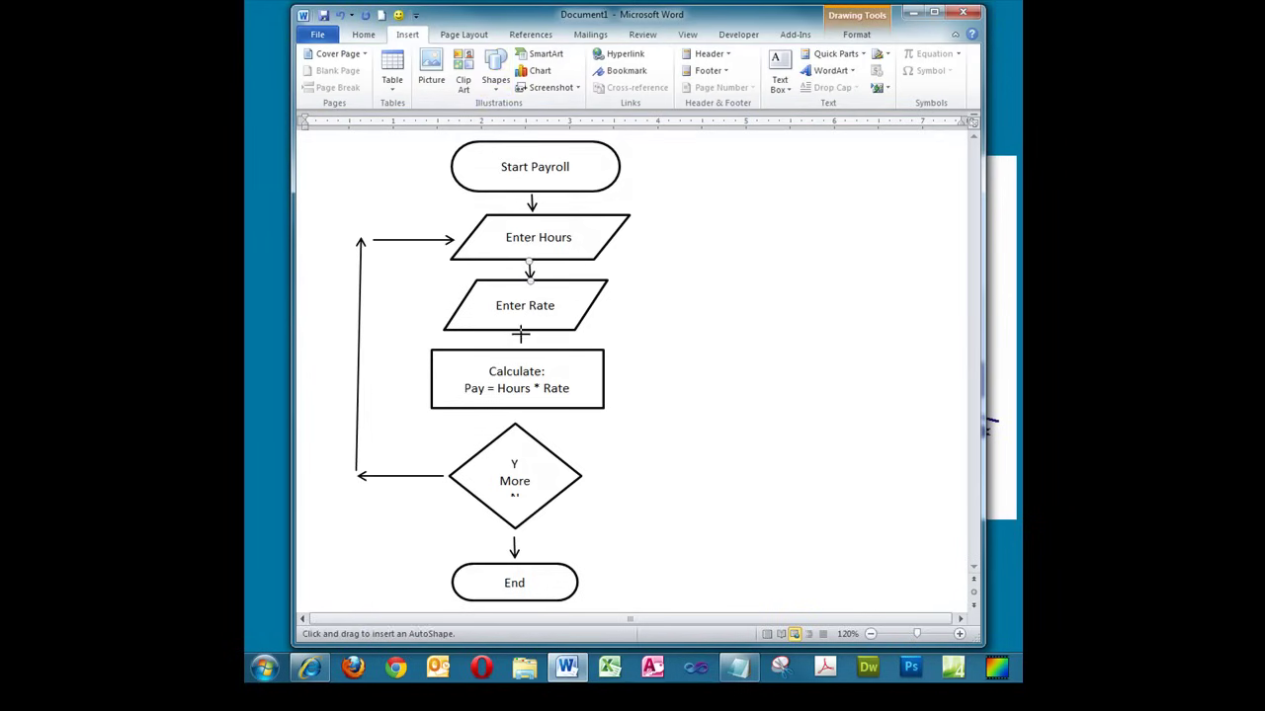
pyautogui.moveTo(521, 333); pyautogui.dragTo(521, 350)
pyautogui.click(408, 36)
pyautogui.click(495, 74)
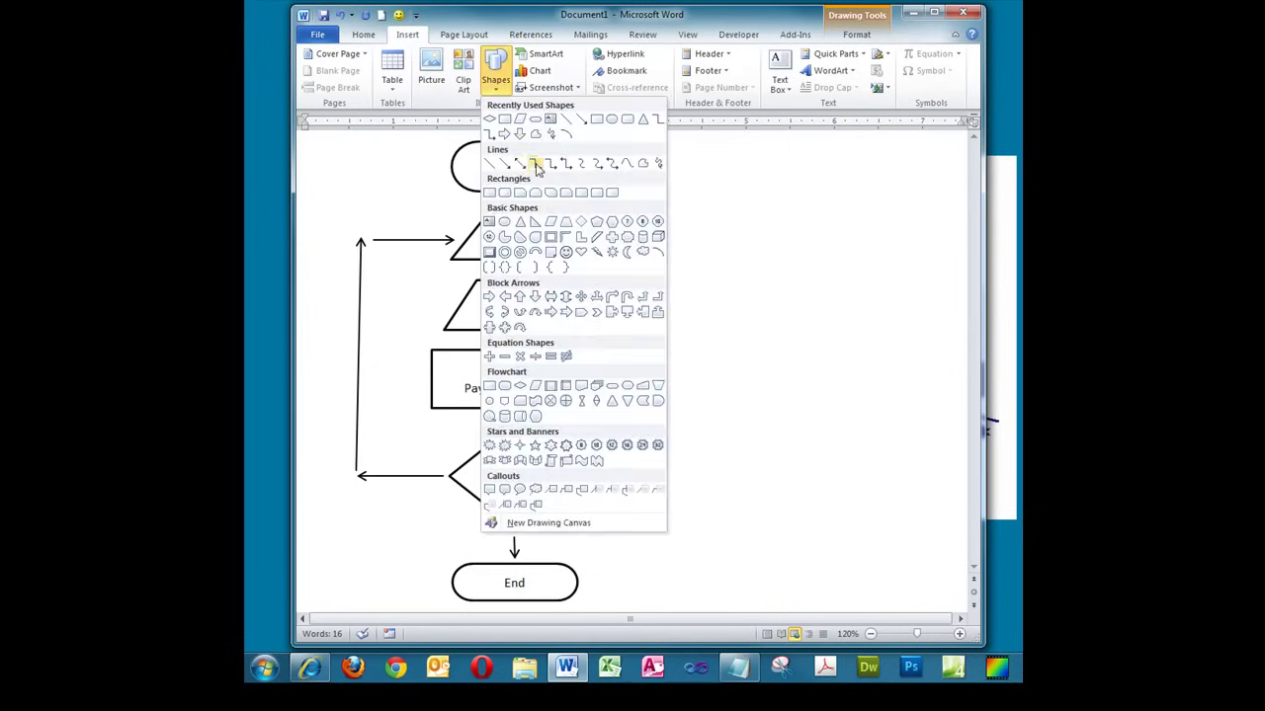
pyautogui.click(519, 165)
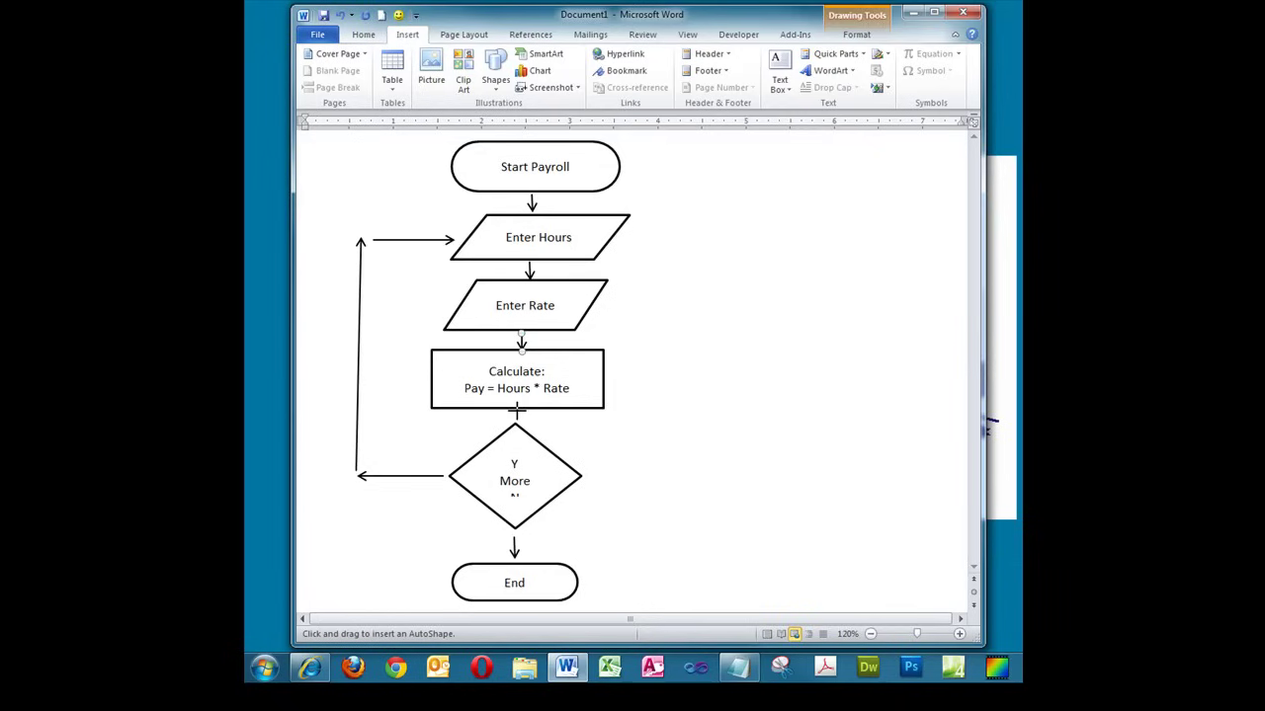
pyautogui.moveTo(516, 410); pyautogui.dragTo(516, 425)
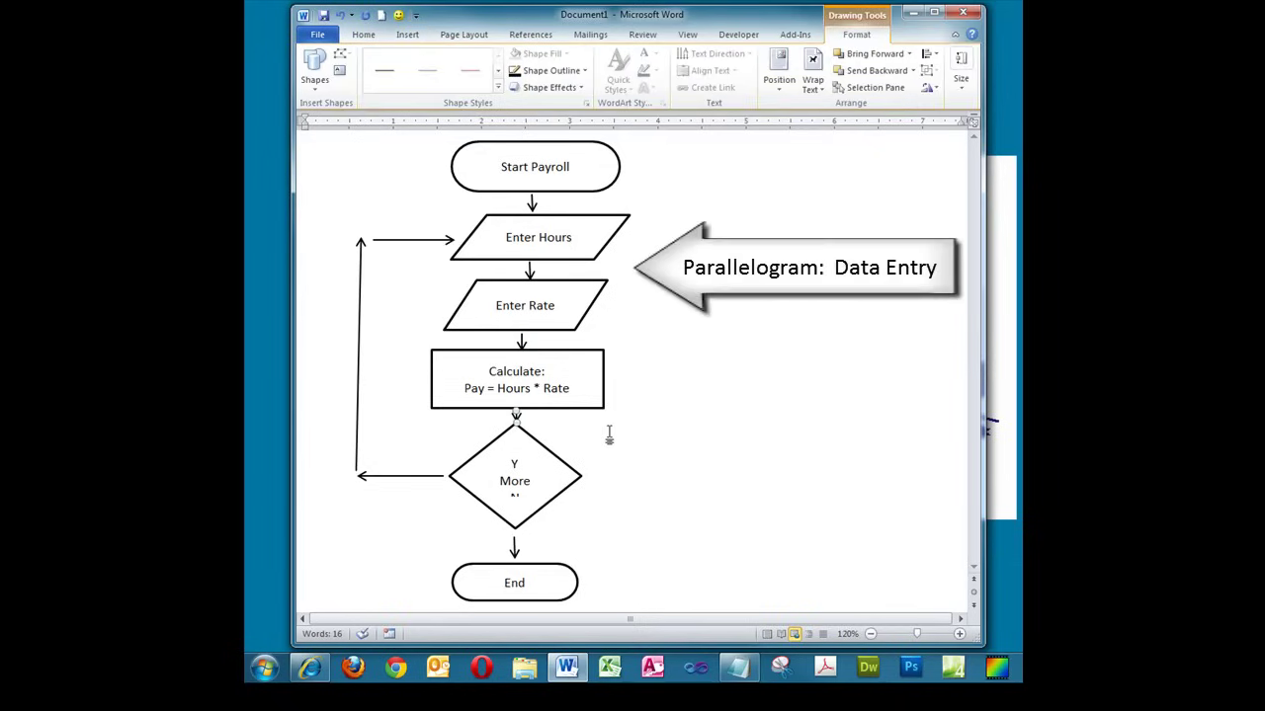
# Step: Nudge the arrows below Enter Hours and Start Payroll slightly left into alignment
pyautogui.click(609, 435)
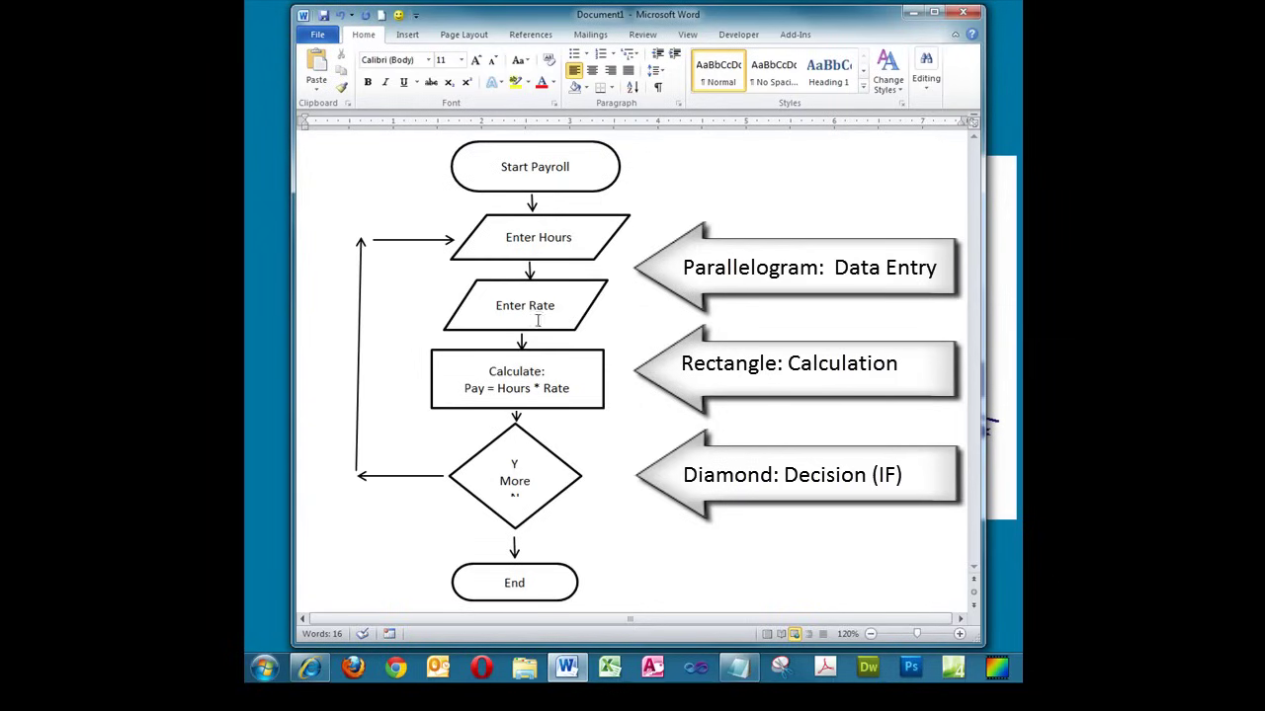
pyautogui.click(540, 282)
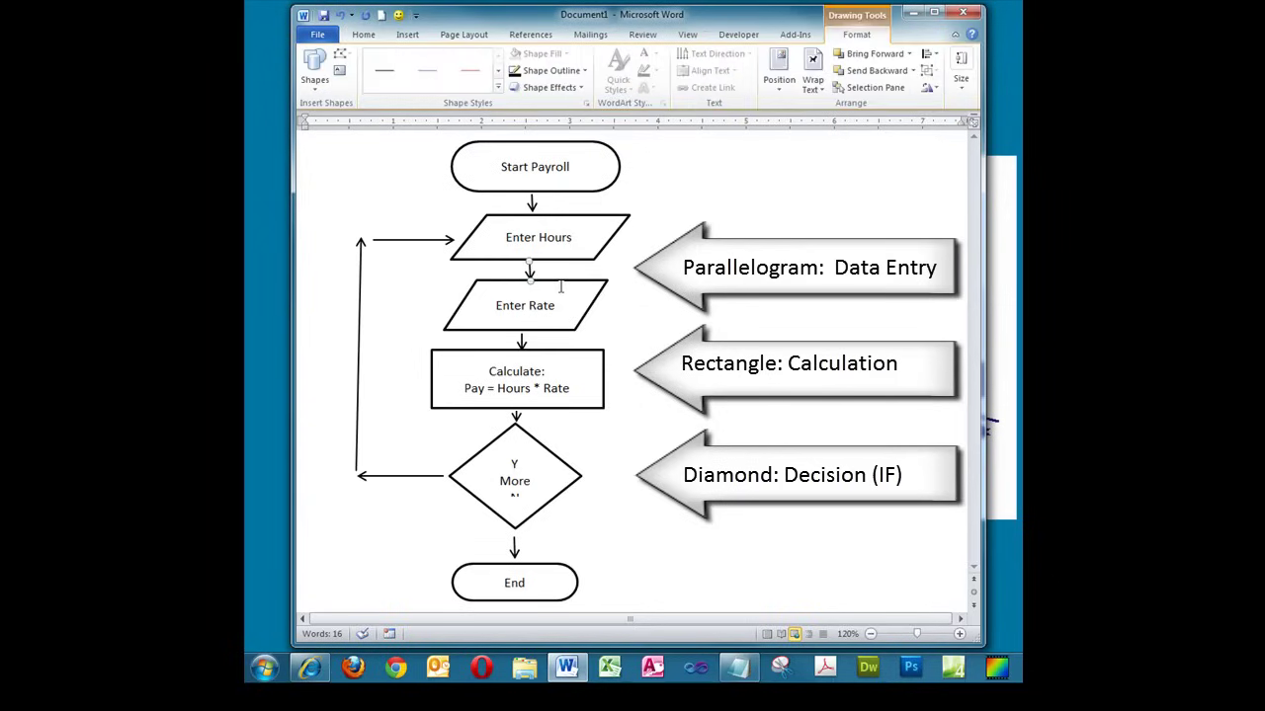
pyautogui.press('Left')
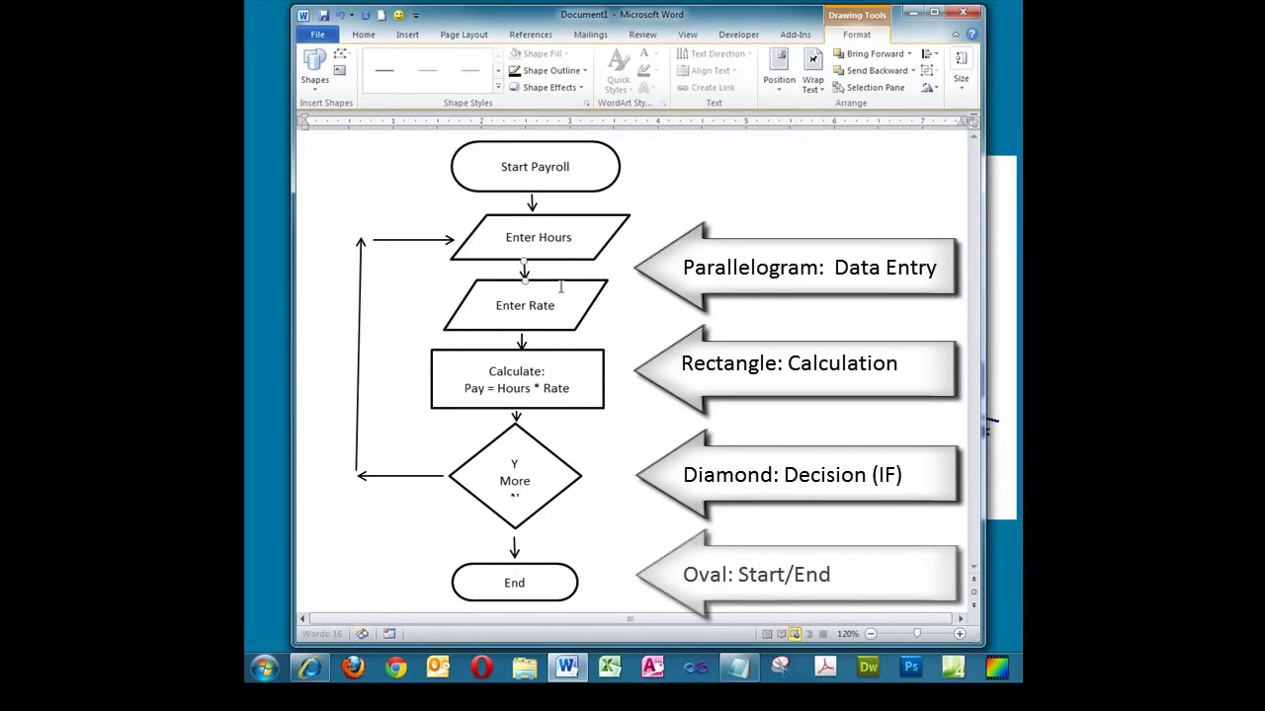
pyautogui.click(532, 204)
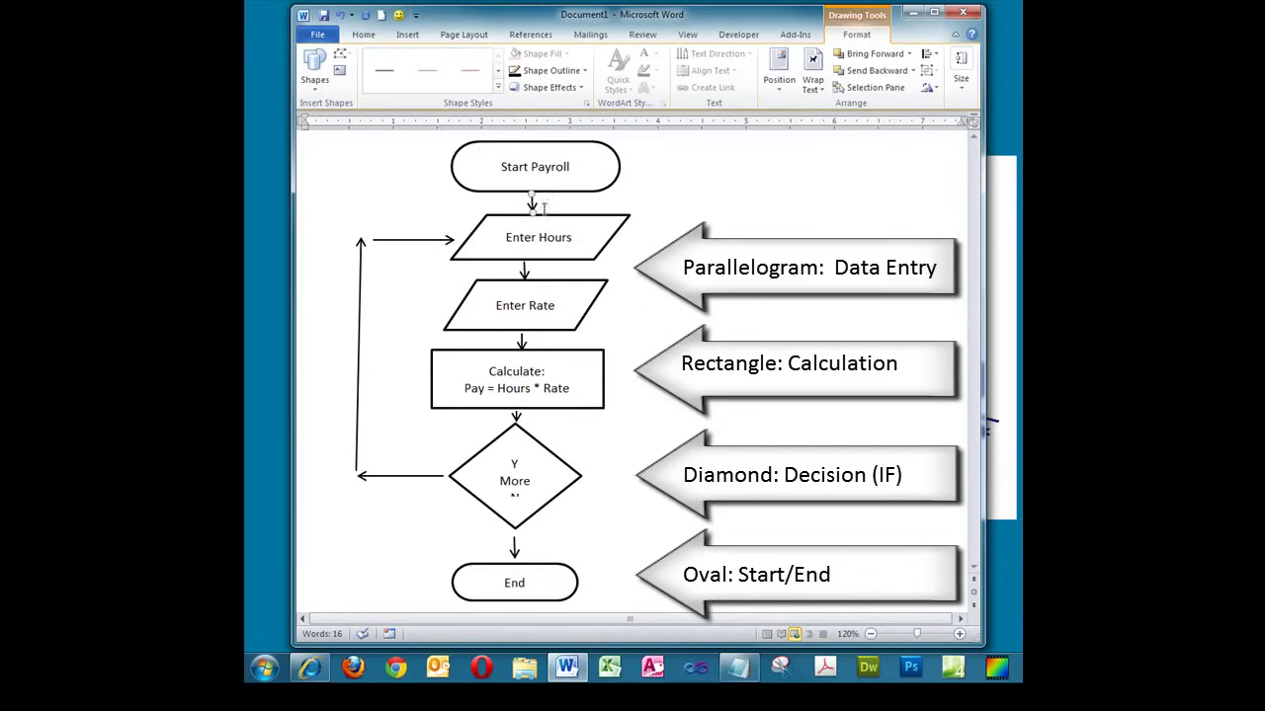
pyautogui.press('Left')
pyautogui.press('Left')
pyautogui.press('Escape')
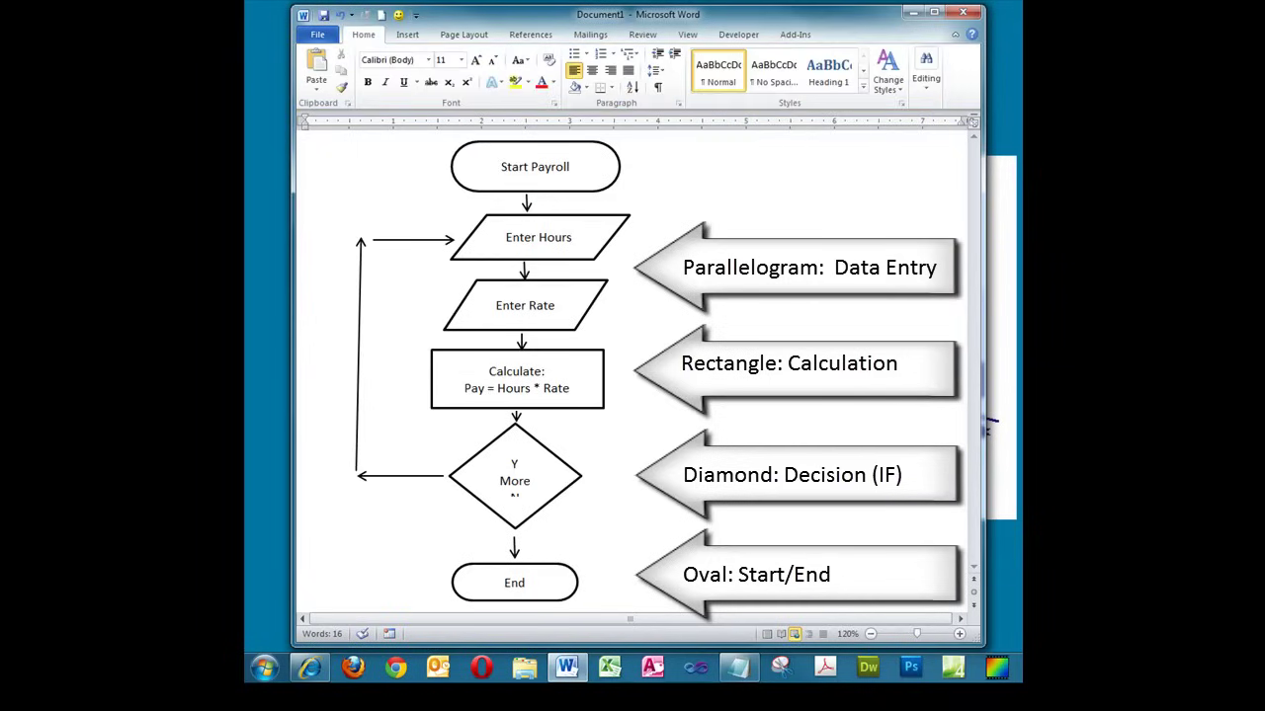